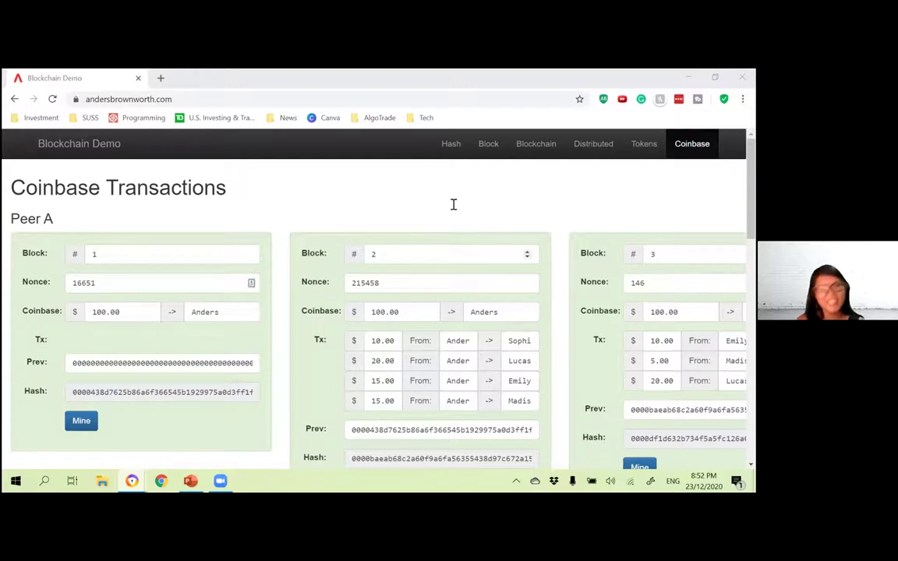
# Examine Peer A's coinbase transactions from block 1 through block 5
pyautogui.scroll(-3, 453, 204)
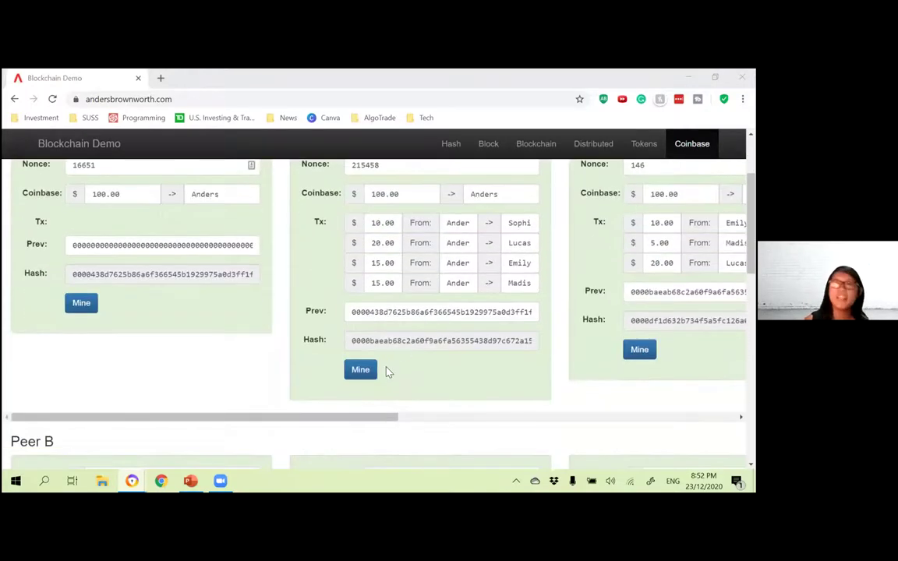
pyautogui.moveTo(345, 418); pyautogui.dragTo(674, 419)
pyautogui.scroll(3, 374, 312)
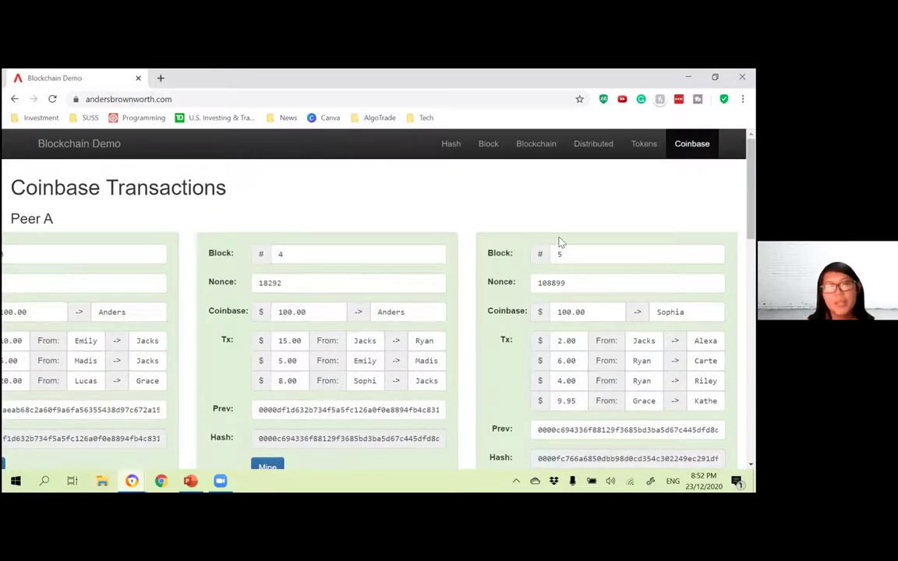
pyautogui.scroll(-3, 609, 281)
pyautogui.scroll(-1, 610, 273)
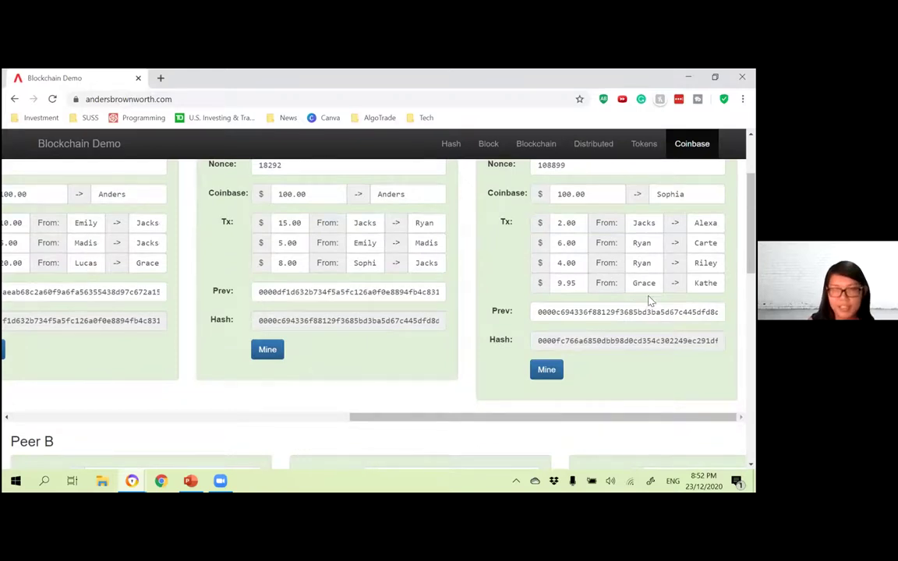
pyautogui.doubleClick(480, 78)
pyautogui.moveTo(481, 86); pyautogui.dragTo(752, 195)
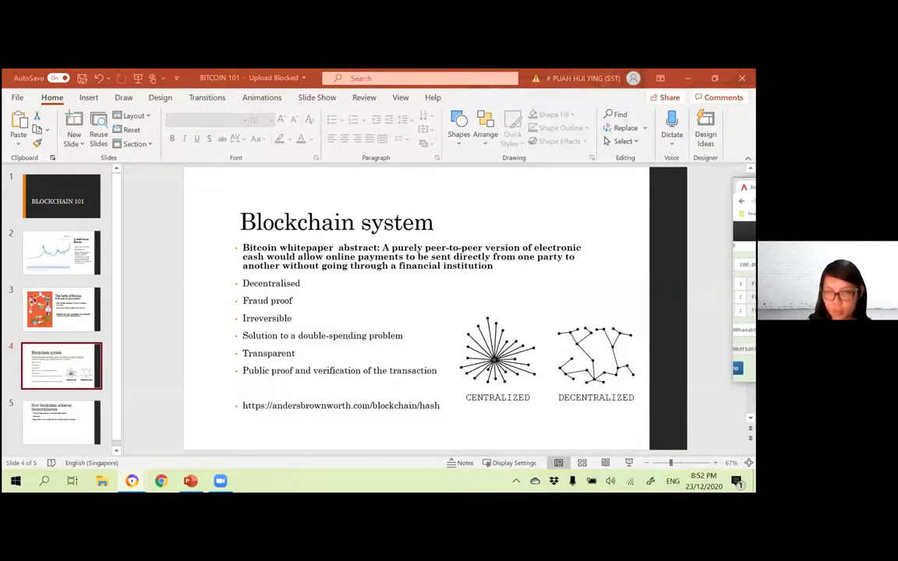
pyautogui.moveTo(748, 188); pyautogui.dragTo(154, 242)
pyautogui.doubleClick(335, 241)
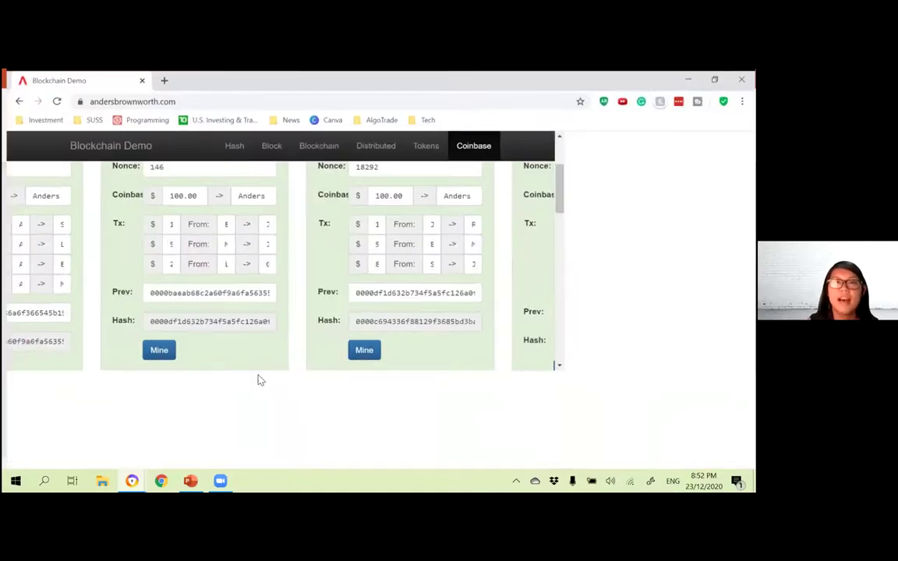
# Review the coinbase payouts and transfers in Peer A's blocks, going back to block 1
pyautogui.hscroll(-2, 445, 425)
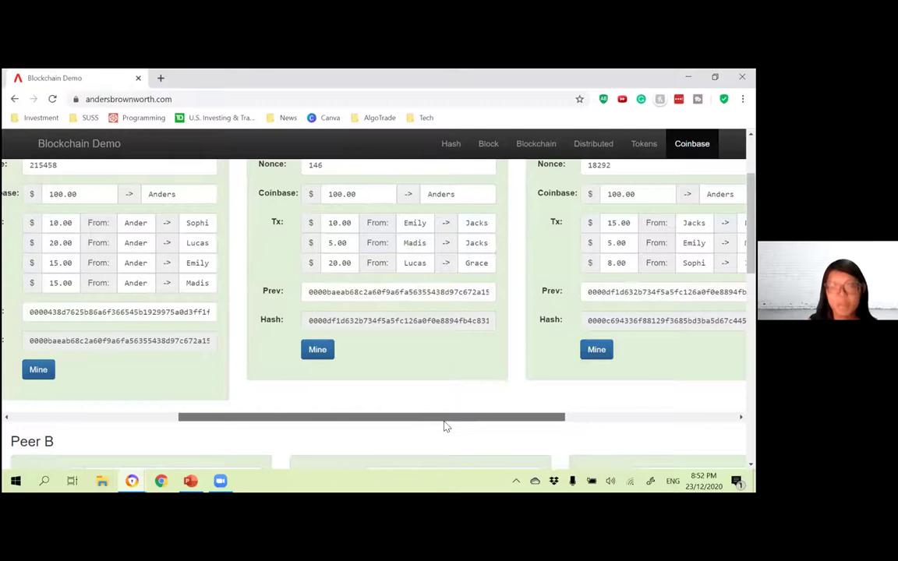
pyautogui.scroll(2, 541, 305)
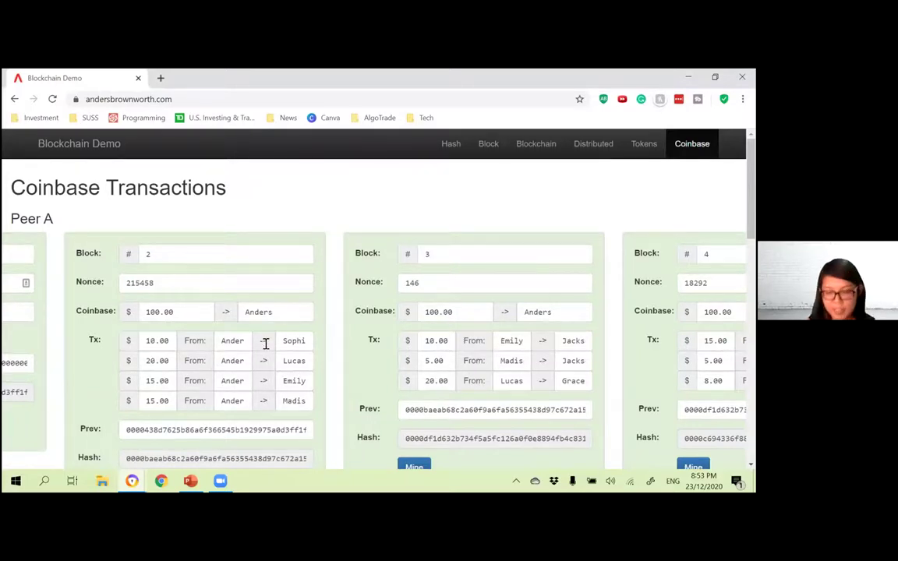
pyautogui.scroll(-3, 321, 288)
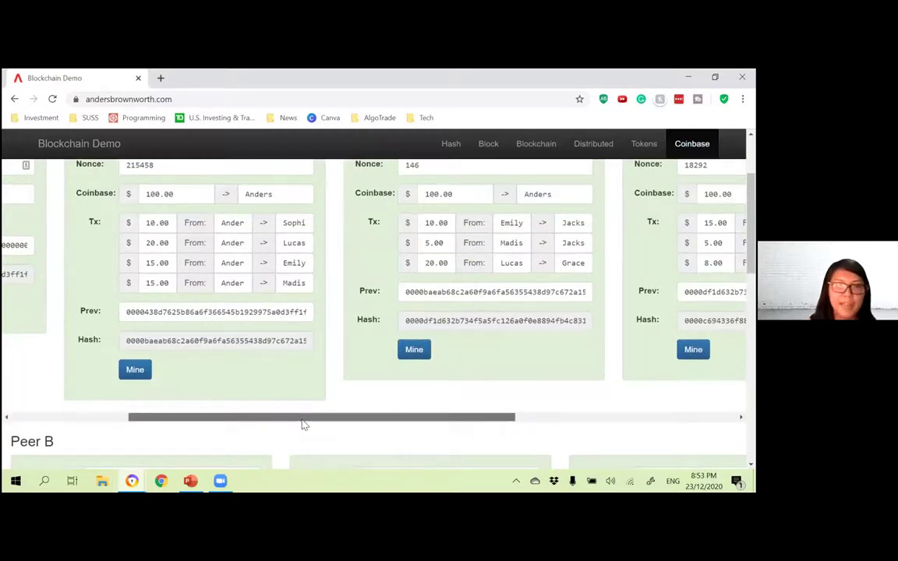
pyautogui.moveTo(301, 425); pyautogui.dragTo(124, 430)
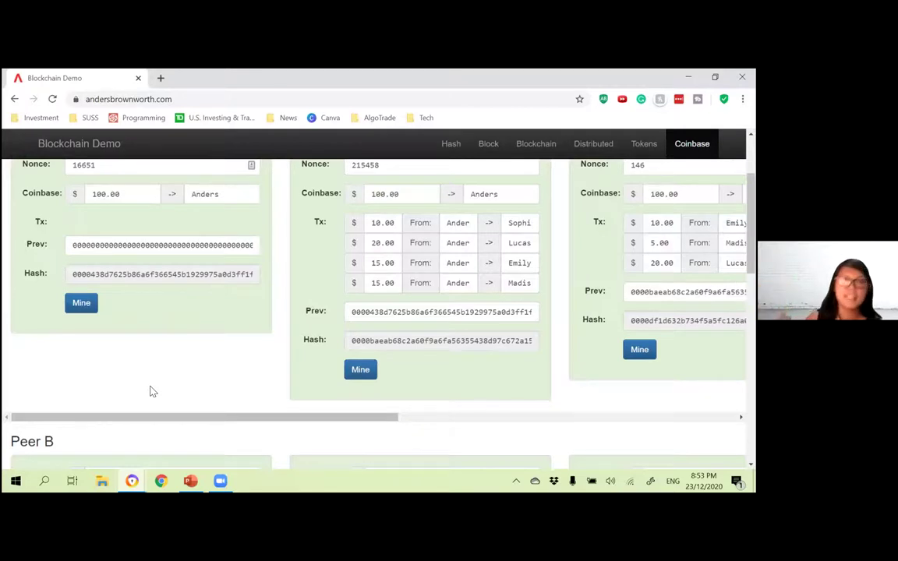
pyautogui.scroll(3, 184, 303)
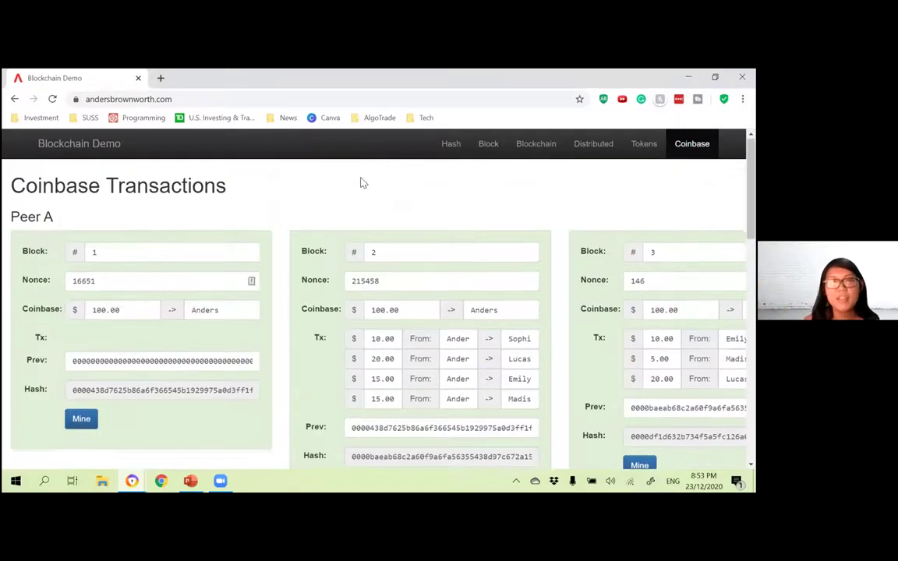
# Open the SHA256 Hash demo and enter "hhhdh" as the data to hash
pyautogui.click(450, 145)
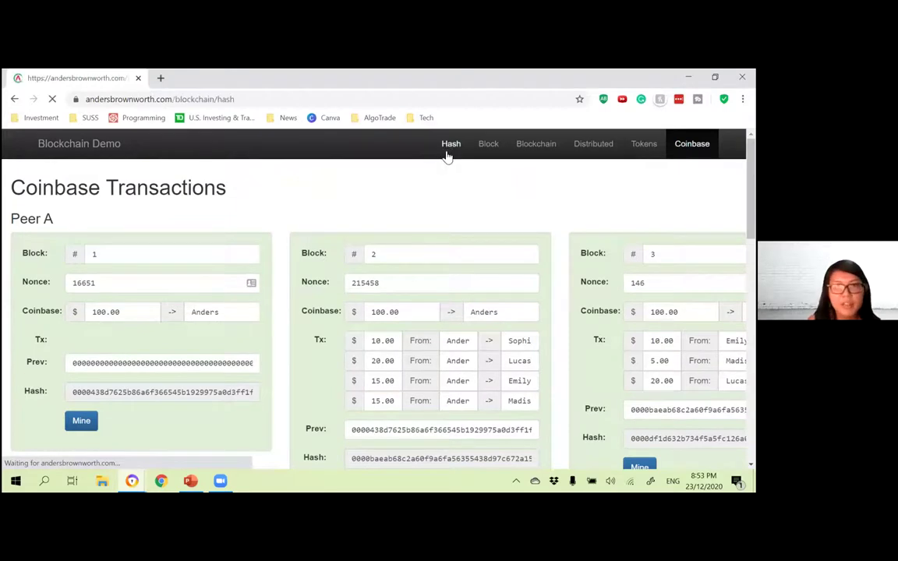
pyautogui.click(411, 233)
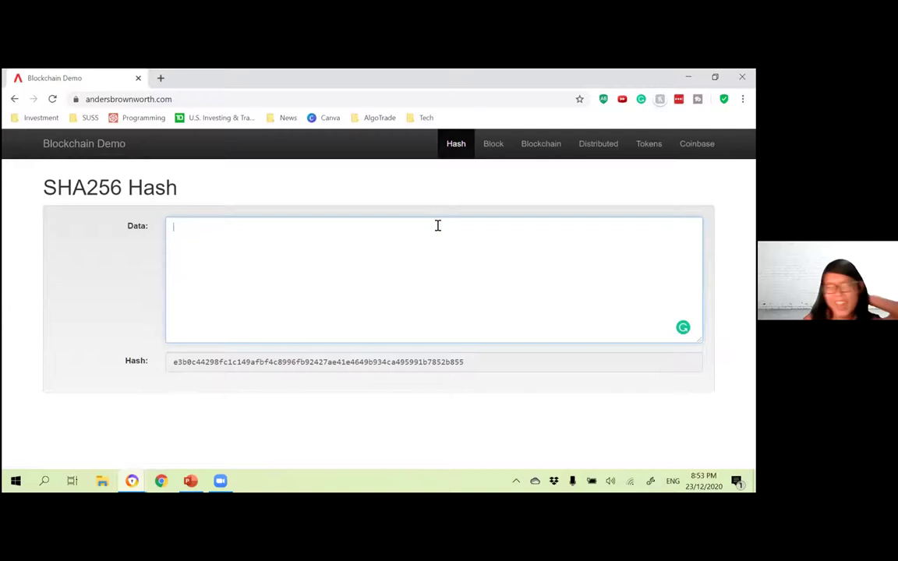
pyautogui.write('hhhdh')
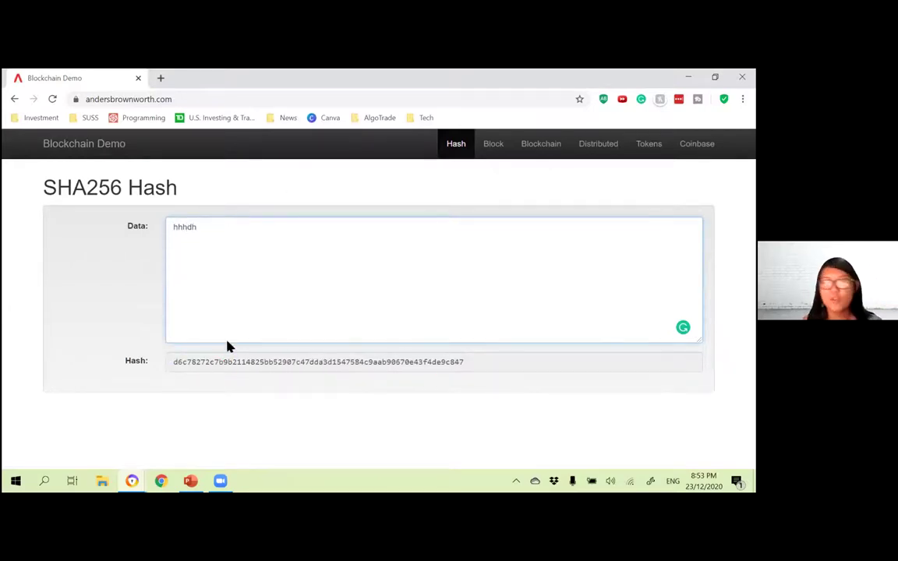
pyautogui.moveTo(286, 238); pyautogui.dragTo(185, 241)
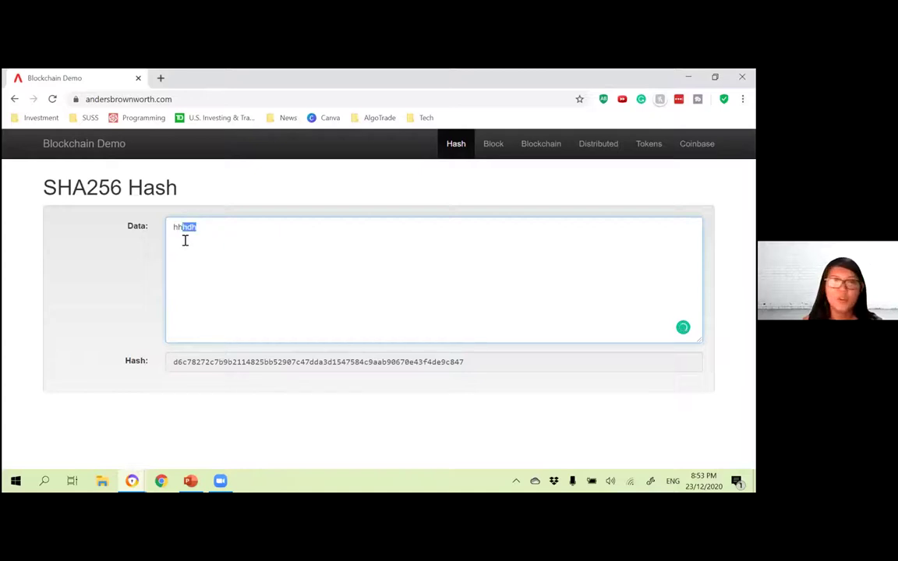
pyautogui.click(248, 227)
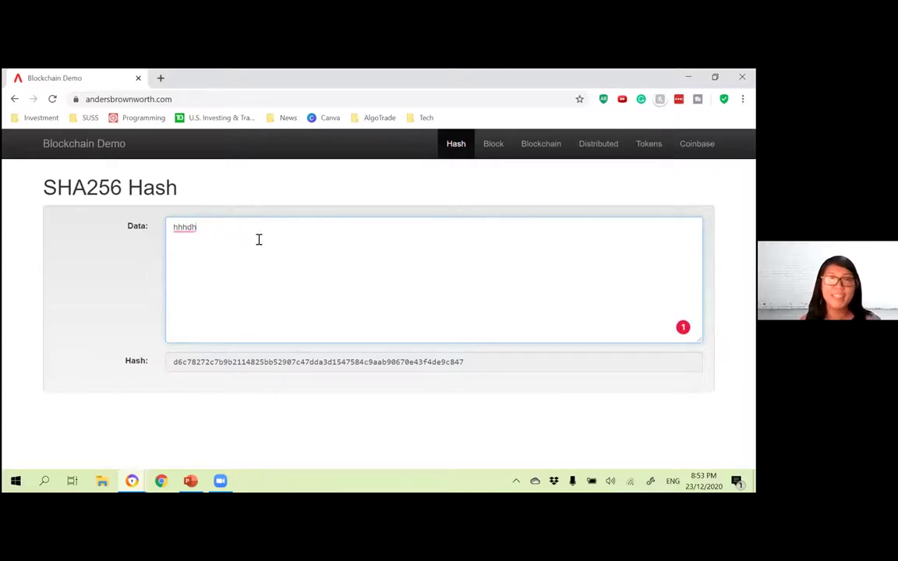
# View the single Block demo, and open the Blockchain demo to inspect its linked blocks
pyautogui.click(490, 148)
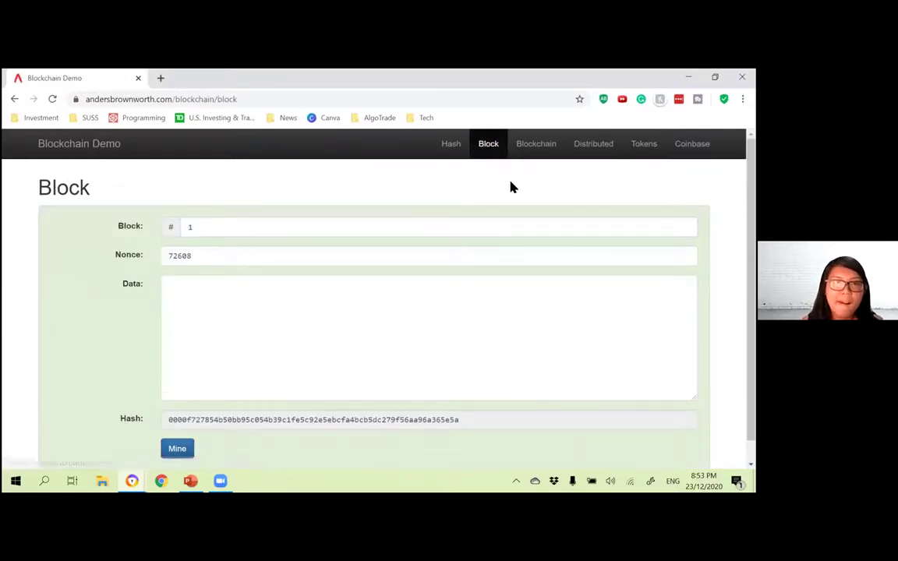
pyautogui.scroll(-1, 511, 211)
pyautogui.click(539, 147)
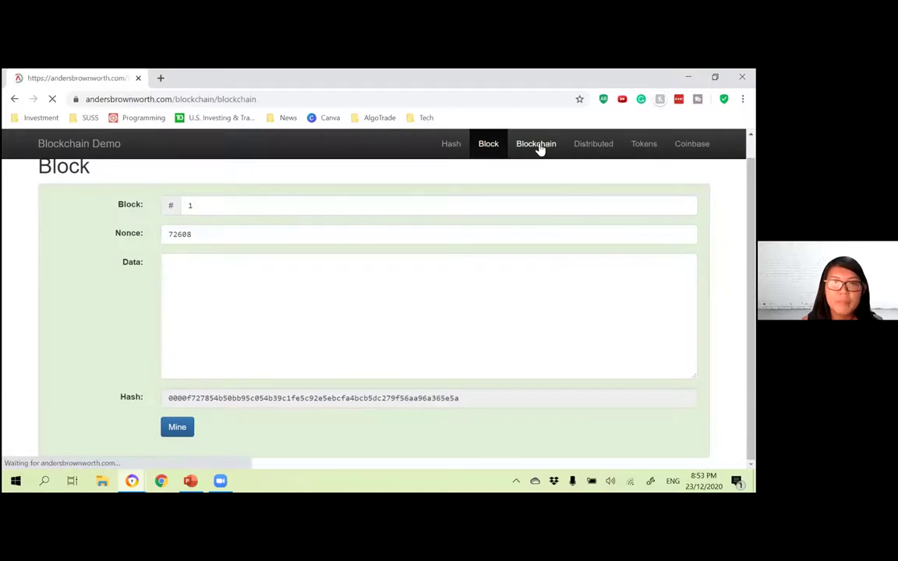
pyautogui.scroll(-2, 359, 273)
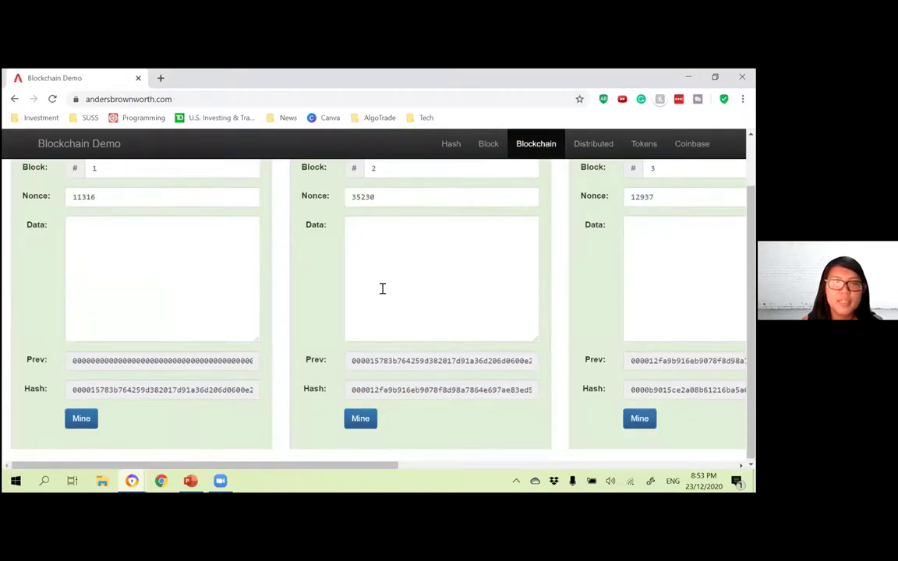
pyautogui.scroll(1, 232, 336)
pyautogui.scroll(-1, 242, 336)
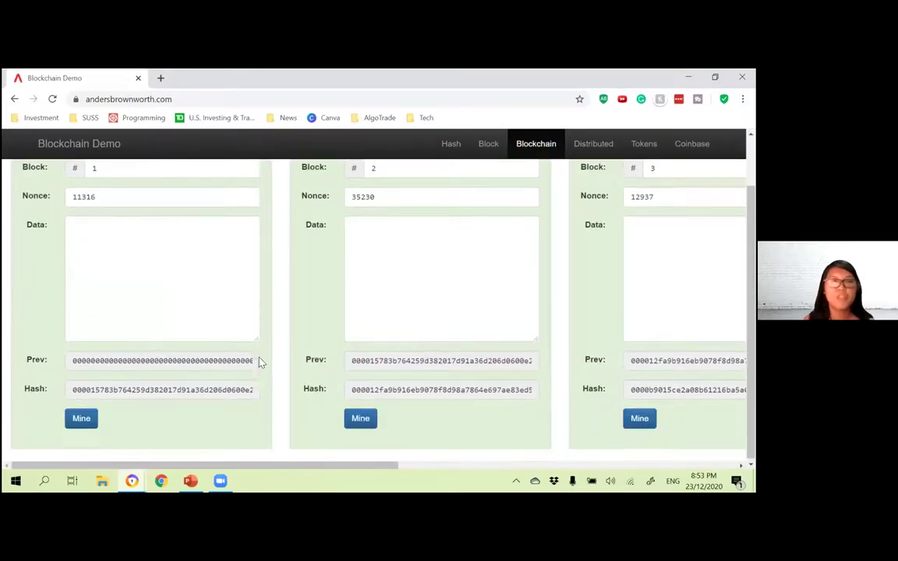
# Compare block 1's hash with block 2's previous-hash value in the Blockchain demo
pyautogui.moveTo(72, 389); pyautogui.dragTo(35, 389)
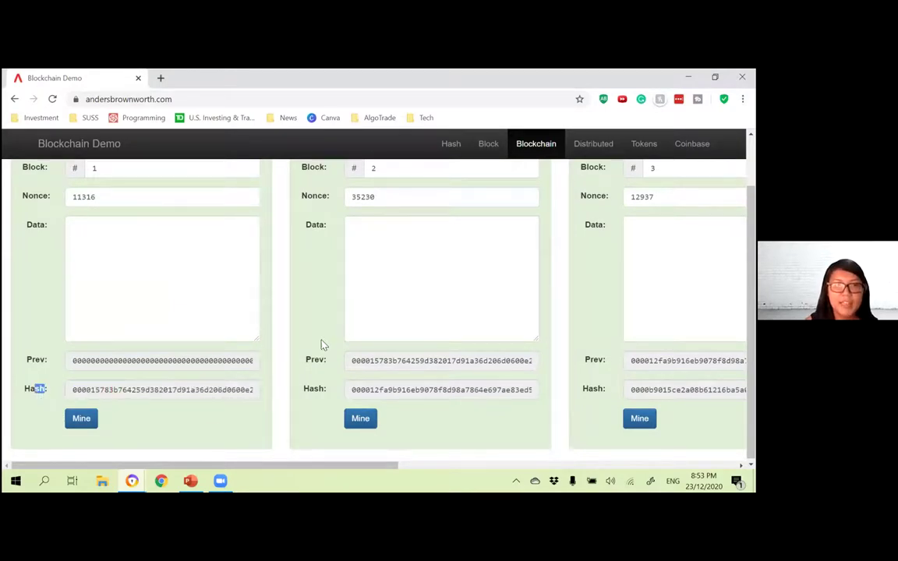
pyautogui.moveTo(355, 364); pyautogui.dragTo(429, 385)
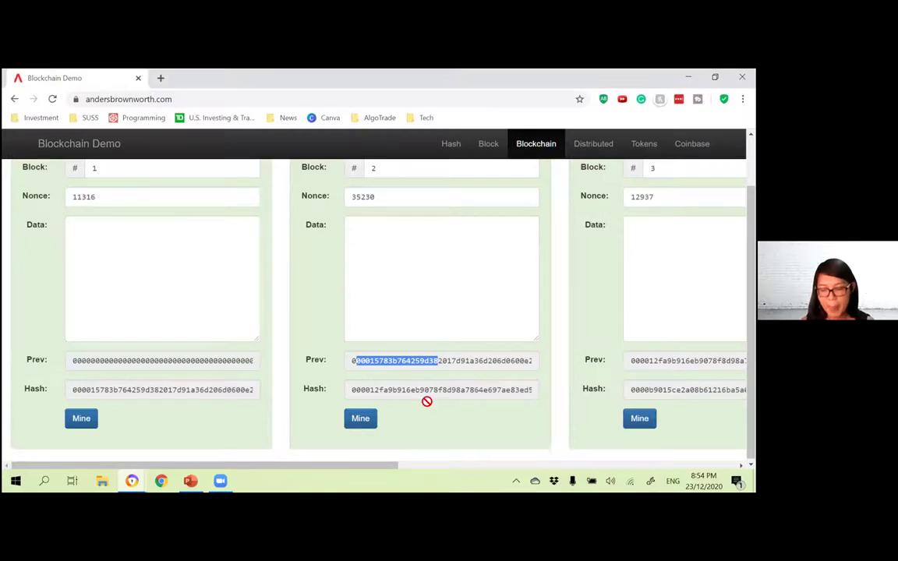
pyautogui.scroll(1, 421, 386)
pyautogui.scroll(-1, 417, 391)
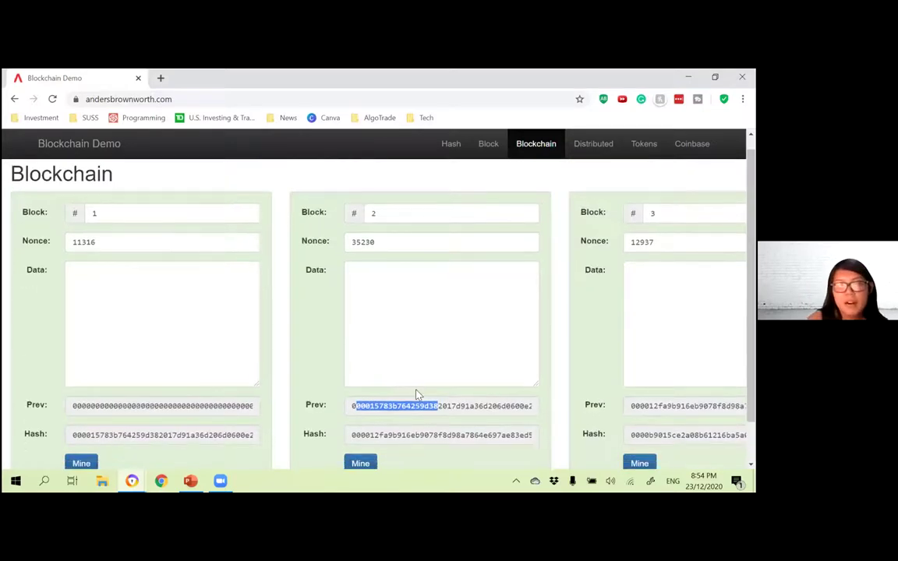
pyautogui.hscroll(1, 418, 390)
pyautogui.scroll(-1, 418, 391)
pyautogui.hscroll(-1, 416, 390)
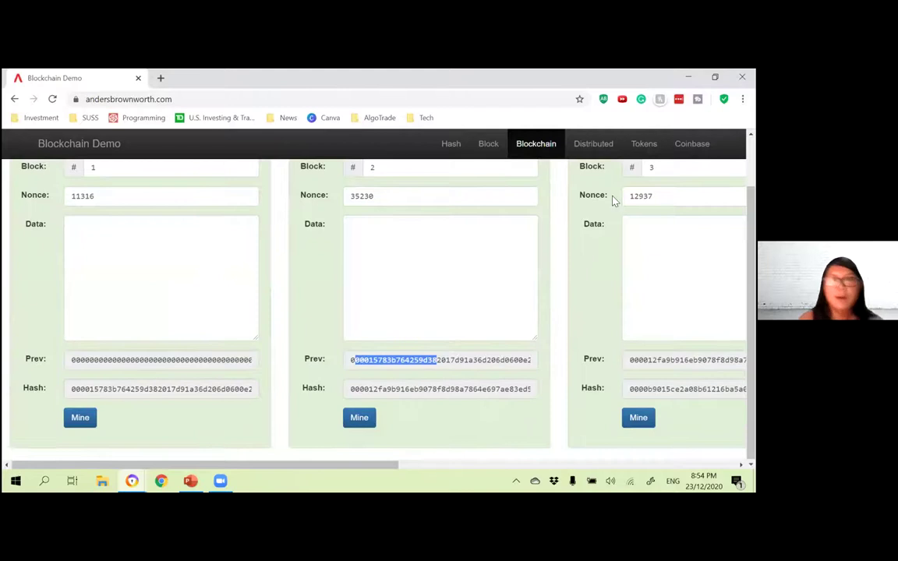
# Open the Distributed demo and examine the chains of Peer A, Peer B and Peer C
pyautogui.click(595, 150)
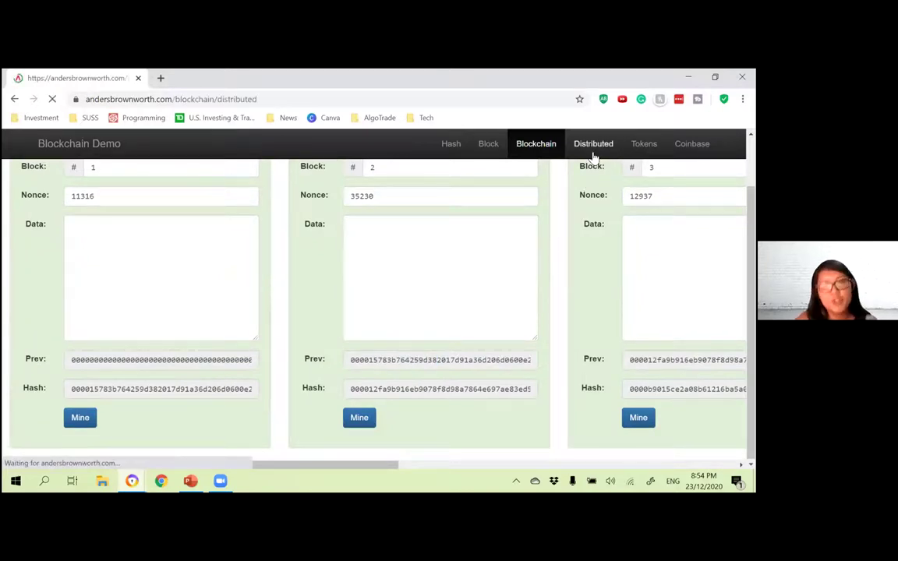
pyautogui.scroll(-1, 589, 248)
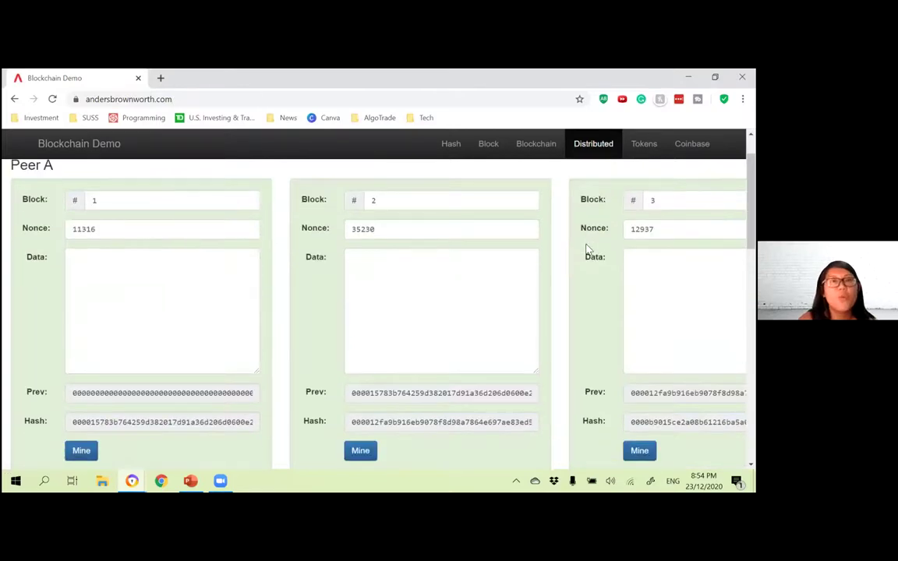
pyautogui.scroll(-2, 278, 389)
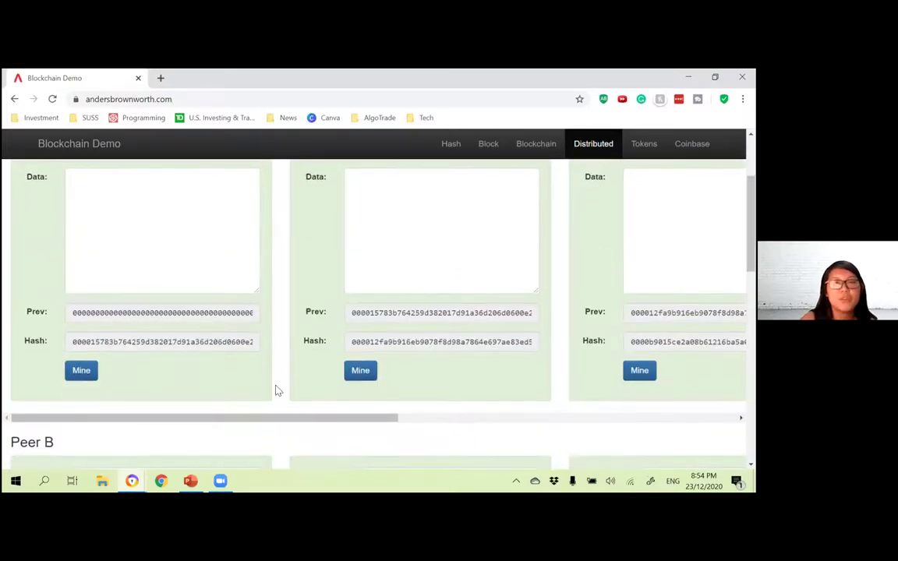
pyautogui.scroll(-4, 248, 334)
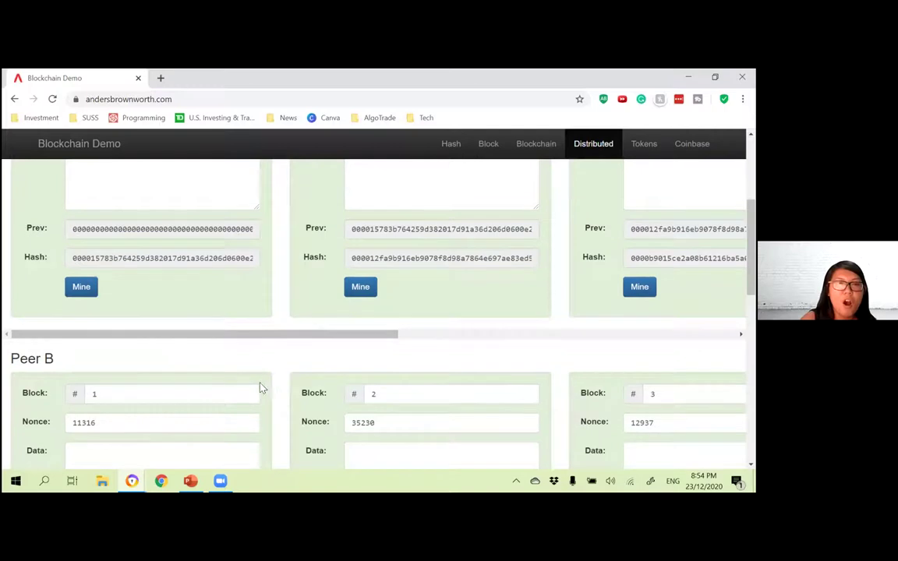
pyautogui.scroll(-7, 269, 416)
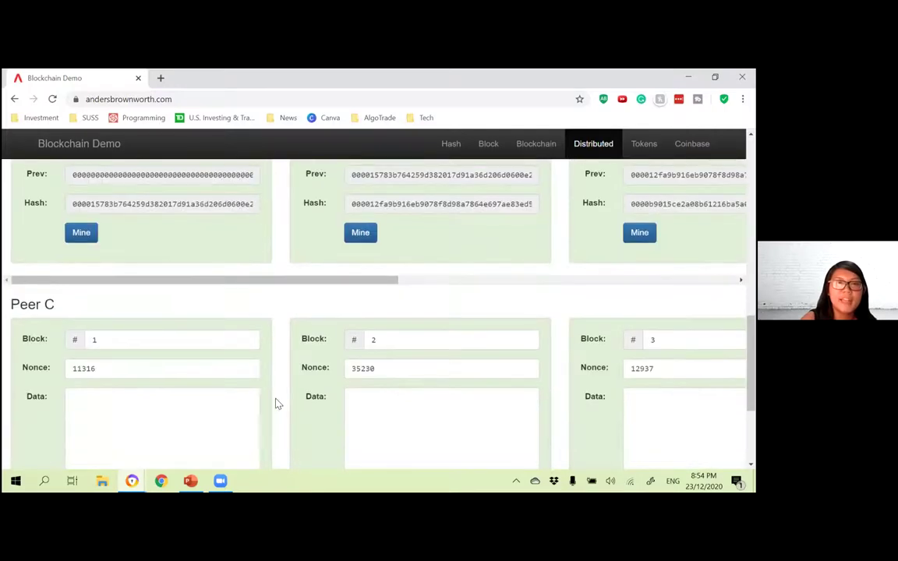
pyautogui.scroll(-1, 265, 413)
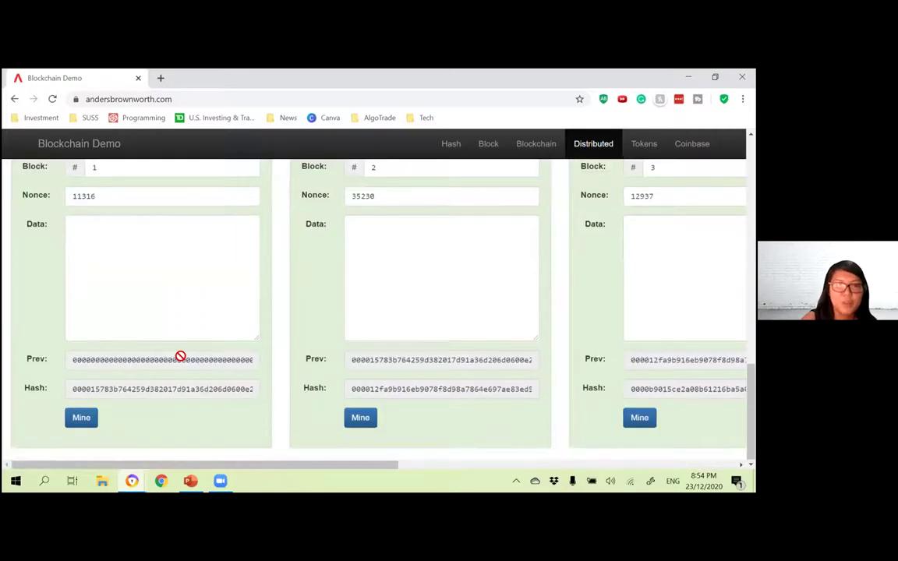
pyautogui.scroll(3, 218, 366)
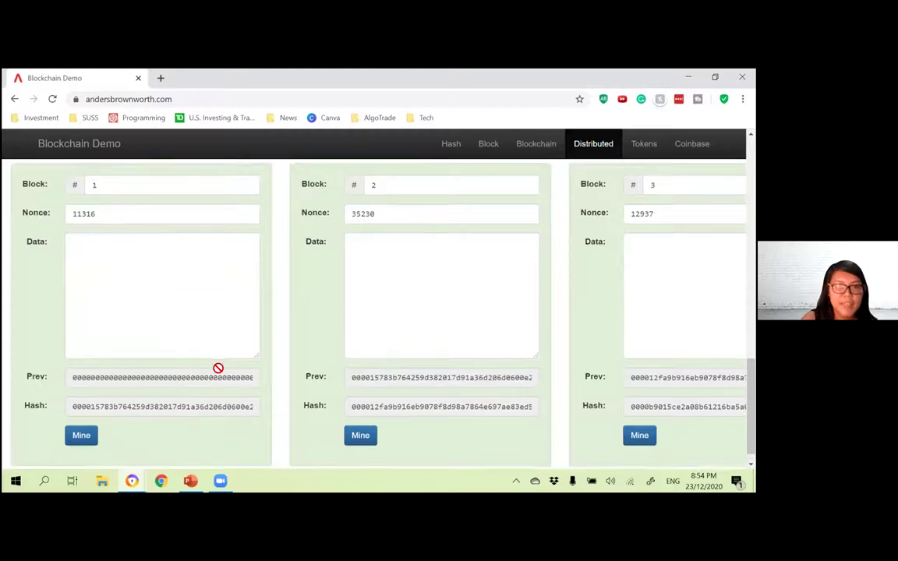
# Enter "aaa" as the data of block 5 in Peer A's chain
pyautogui.scroll(6, 247, 341)
pyautogui.hscroll(3, 475, 329)
pyautogui.scroll(1, 522, 377)
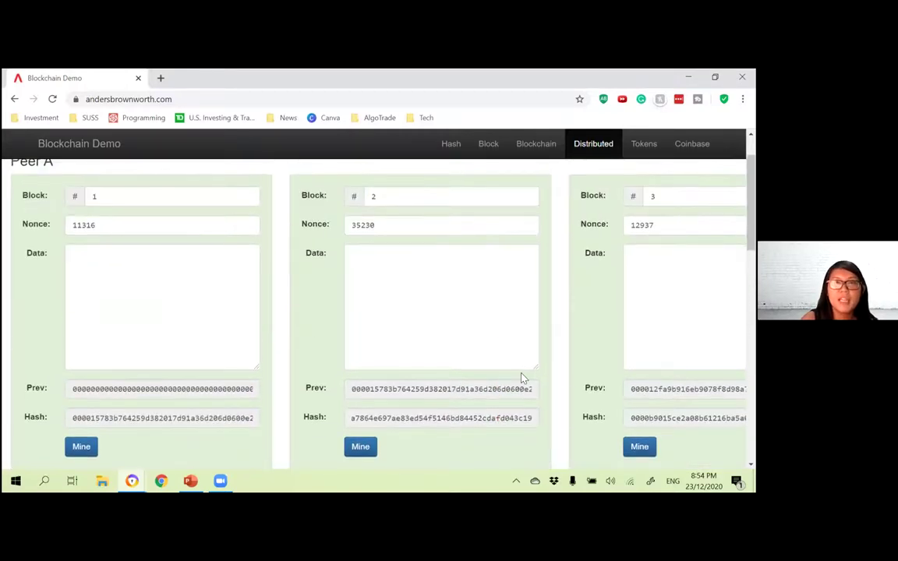
pyautogui.hscroll(7, 522, 379)
pyautogui.hscroll(2, 523, 378)
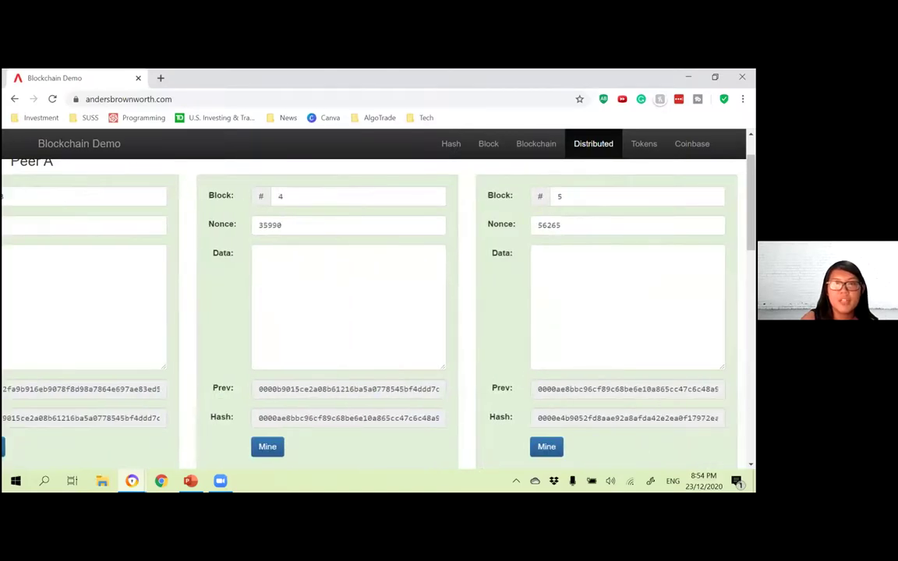
pyautogui.click(537, 254)
pyautogui.write('aaa')
# Compare block 5 in Peer B's and Peer C's chains with Peer A's altered block 5
pyautogui.scroll(-1, 611, 306)
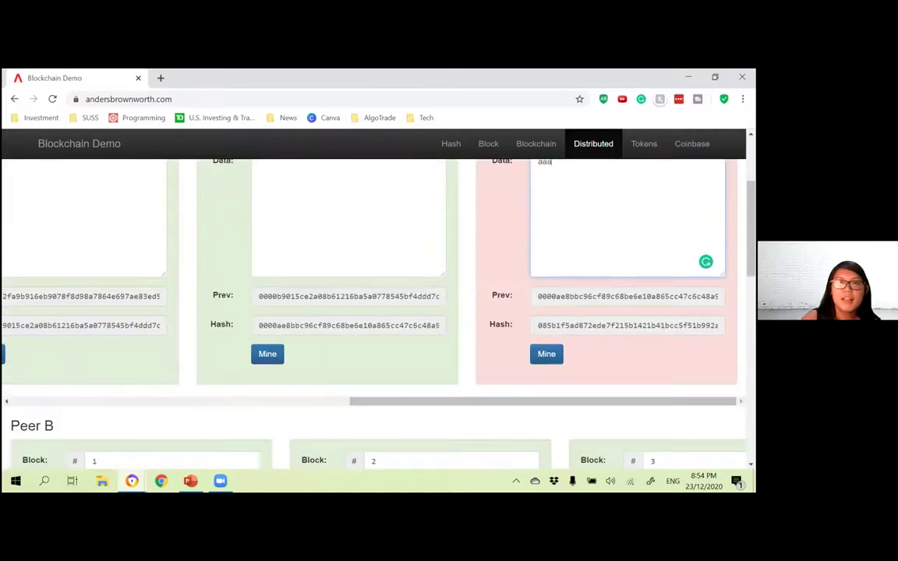
pyautogui.scroll(-2, 597, 321)
pyautogui.hscroll(8, 615, 416)
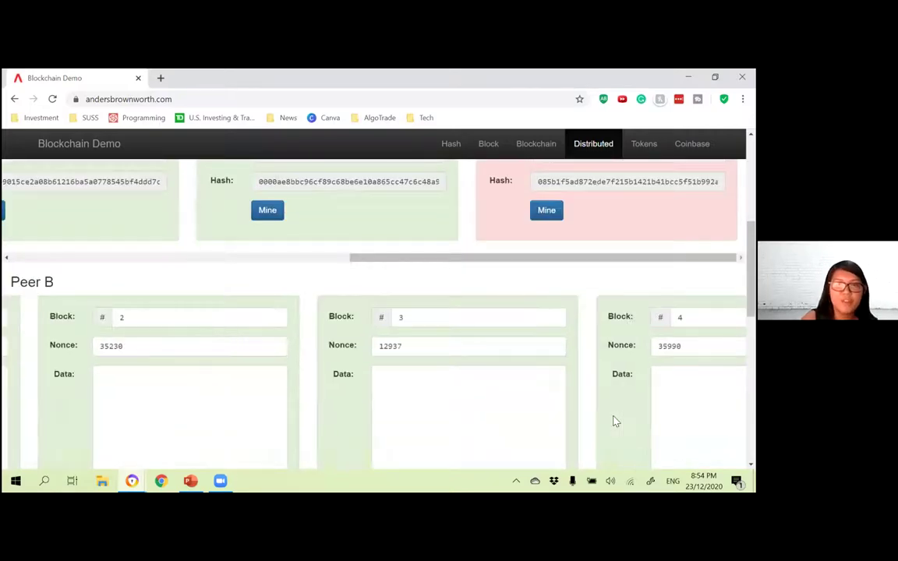
pyautogui.scroll(-4, 615, 417)
pyautogui.hscroll(8, 615, 416)
pyautogui.hscroll(1, 374, 421)
pyautogui.scroll(-3, 374, 312)
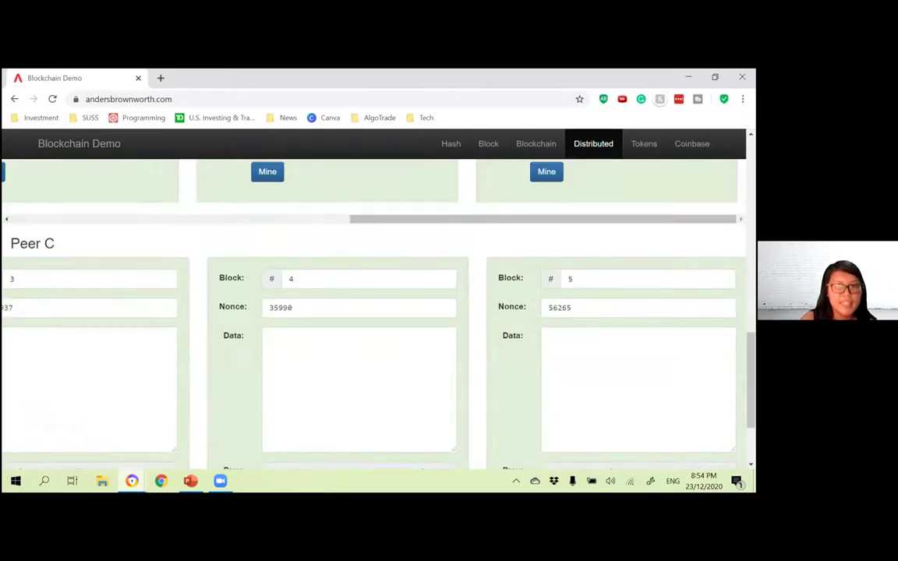
# Enter "hhh" as the data of block 4 in Peer A's chain
pyautogui.scroll(8, 374, 312)
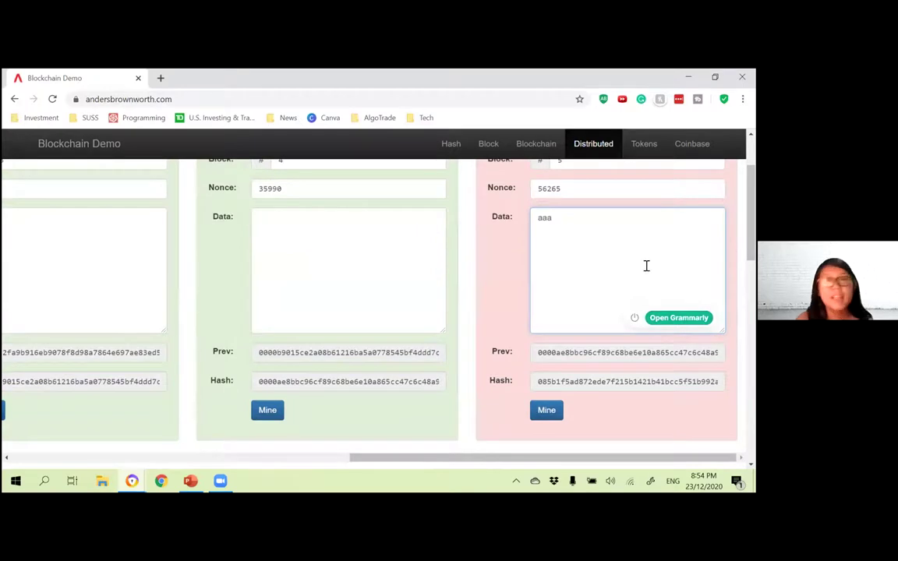
pyautogui.scroll(1, 629, 248)
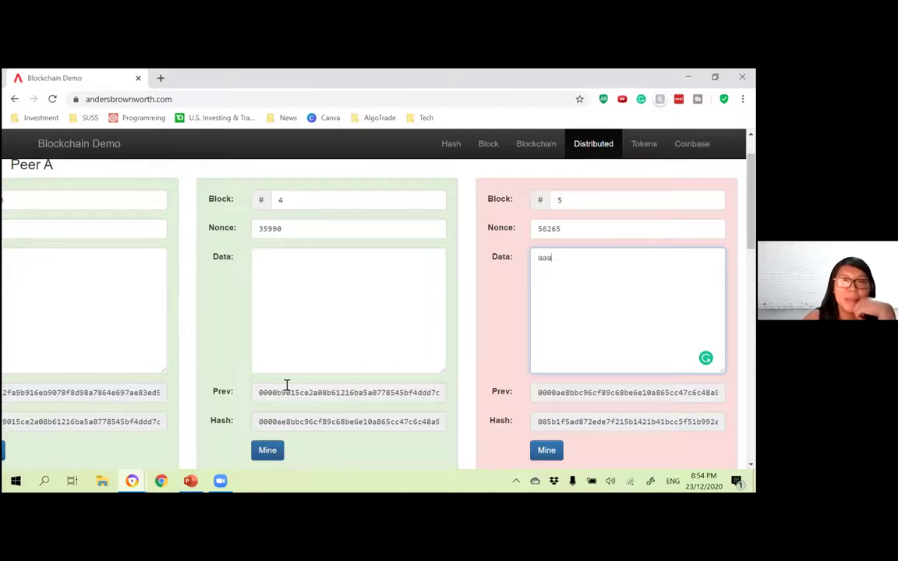
pyautogui.scroll(-1, 315, 319)
pyautogui.scroll(1, 308, 299)
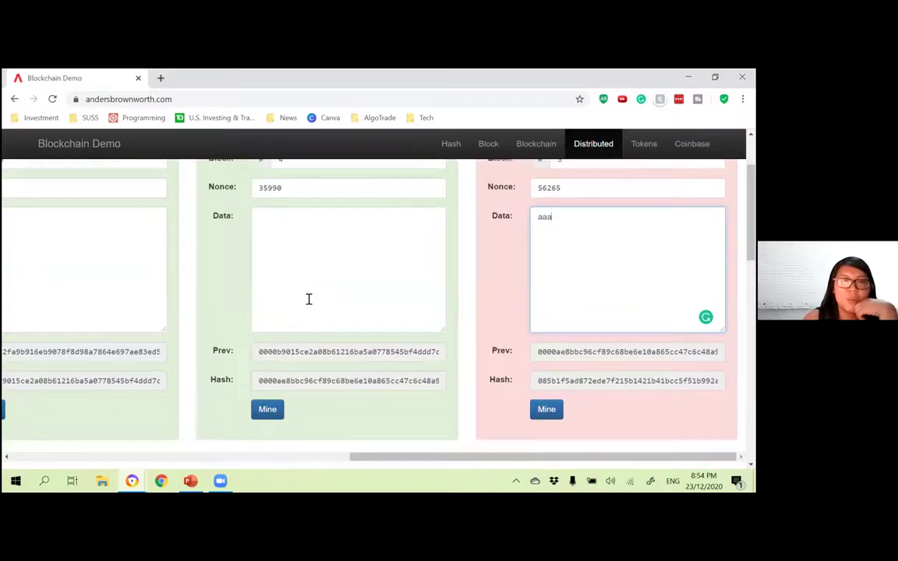
pyautogui.click(308, 299)
pyautogui.write('hhh')
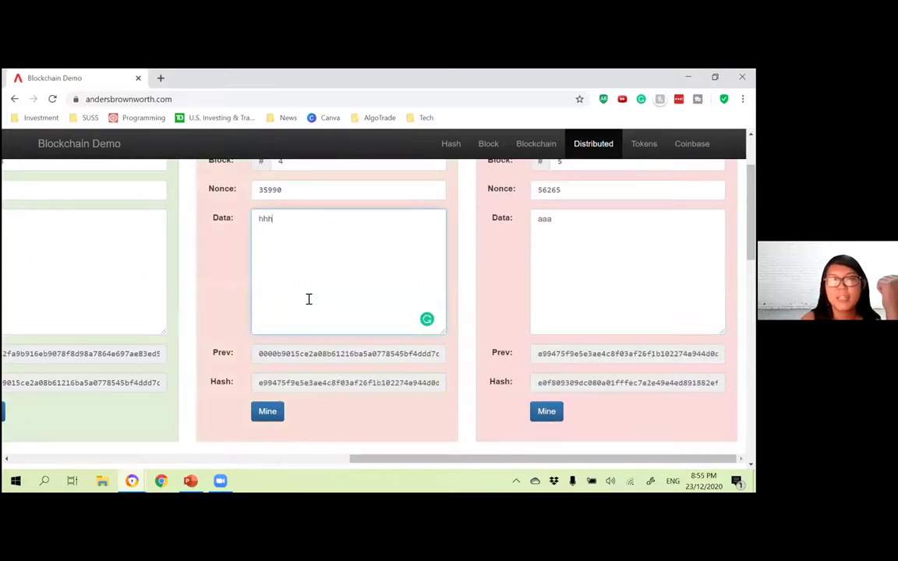
# Re-mine block 4 and block 5 in Peer A's chain
pyautogui.click(266, 412)
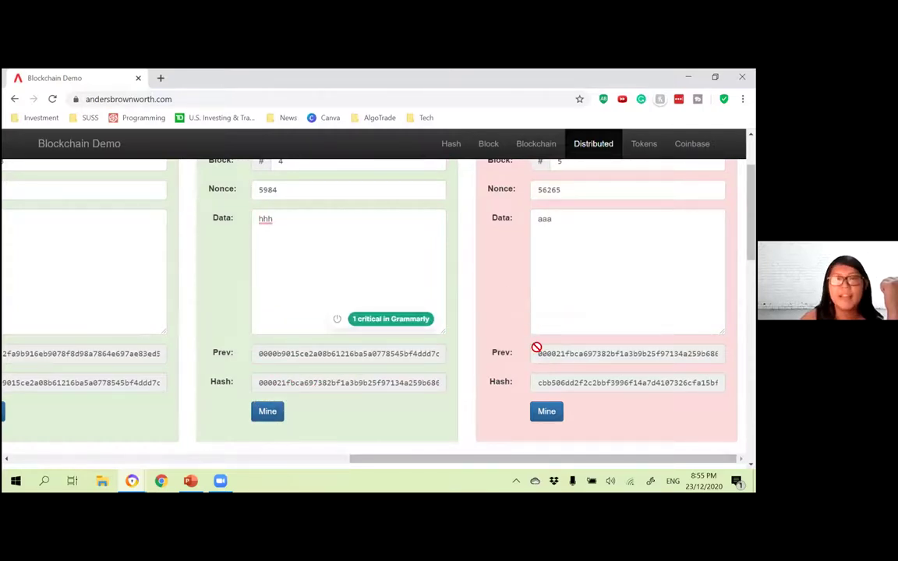
pyautogui.click(542, 411)
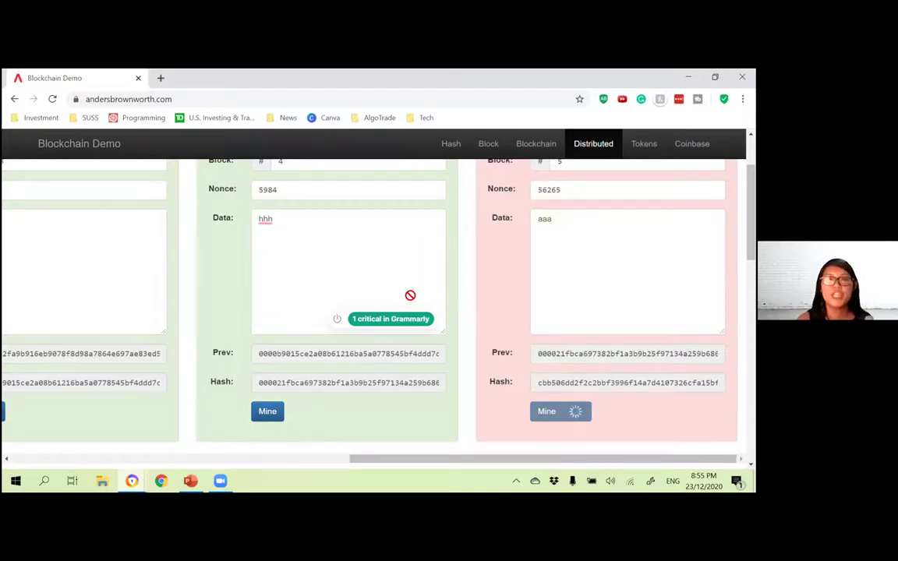
pyautogui.scroll(-2, 345, 217)
pyautogui.scroll(1, 341, 277)
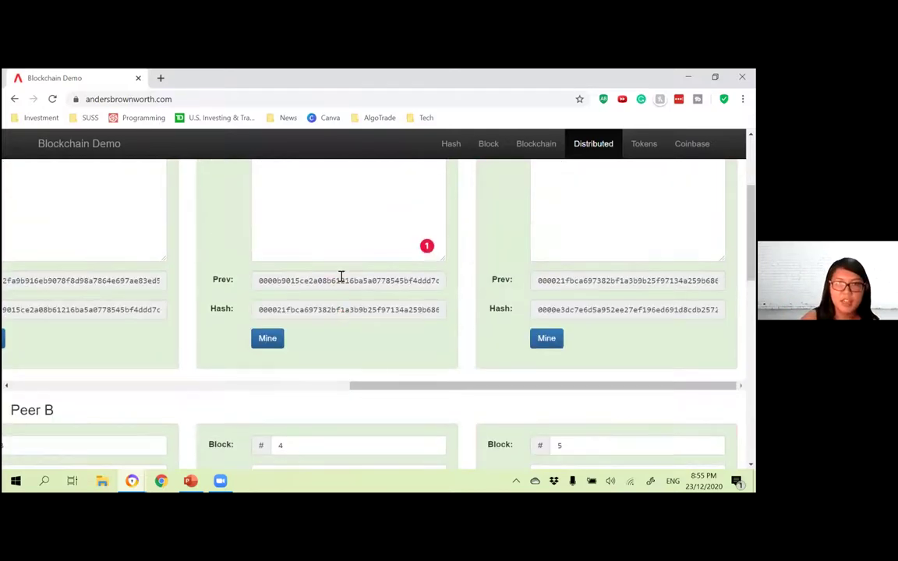
# Compare Peer A's re-mined blocks 4 and 5 with the same blocks in Peer B's chain
pyautogui.scroll(2, 340, 277)
pyautogui.click(331, 305)
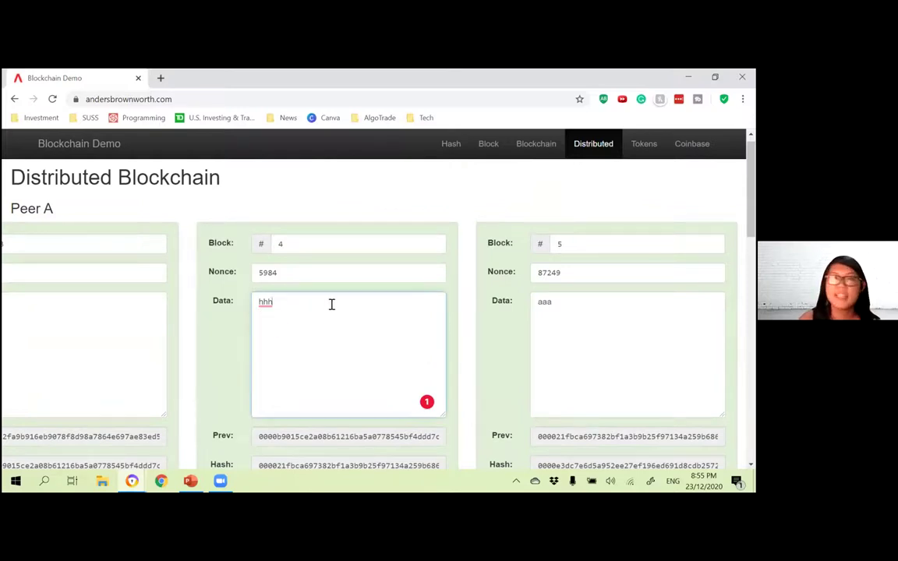
pyautogui.hscroll(-2, 330, 304)
pyautogui.hscroll(2, 365, 309)
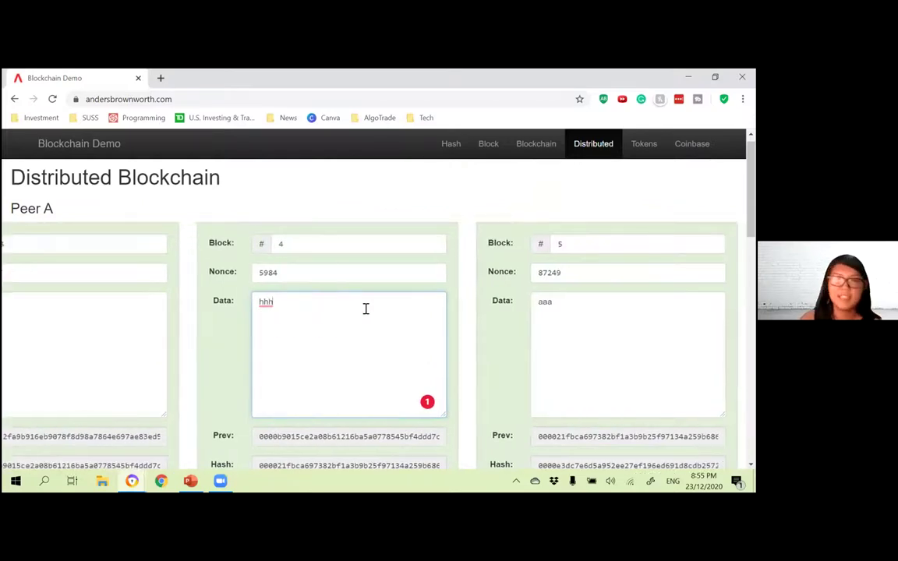
pyautogui.scroll(-1, 428, 352)
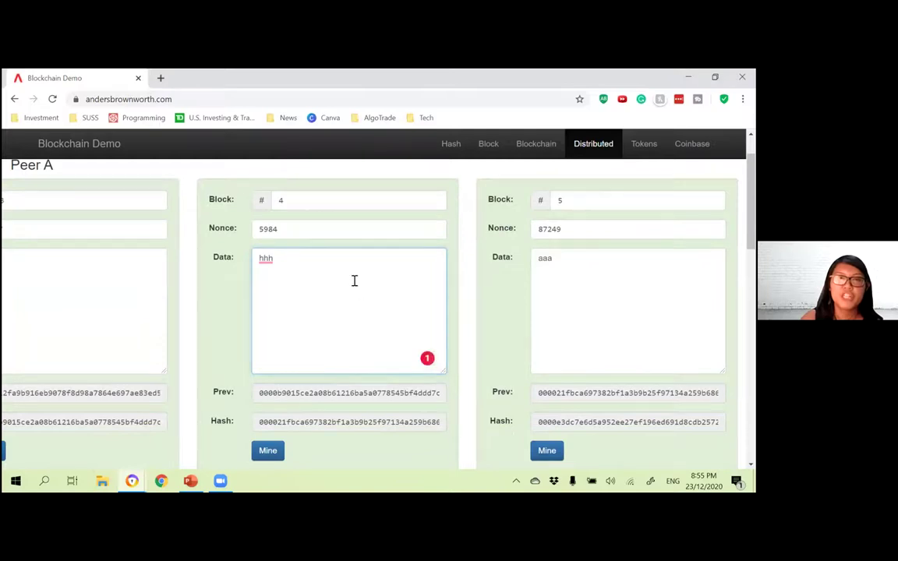
pyautogui.scroll(-3, 413, 308)
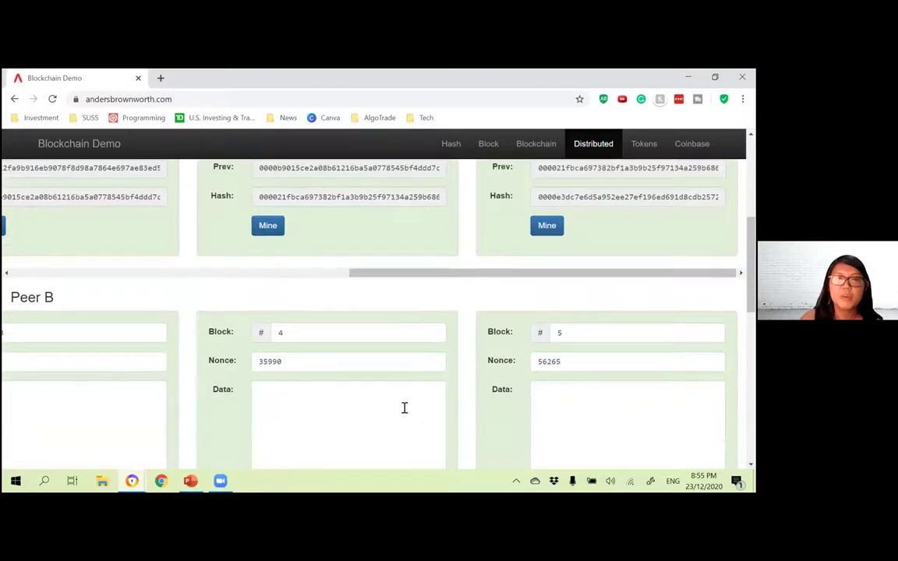
pyautogui.scroll(-2, 403, 406)
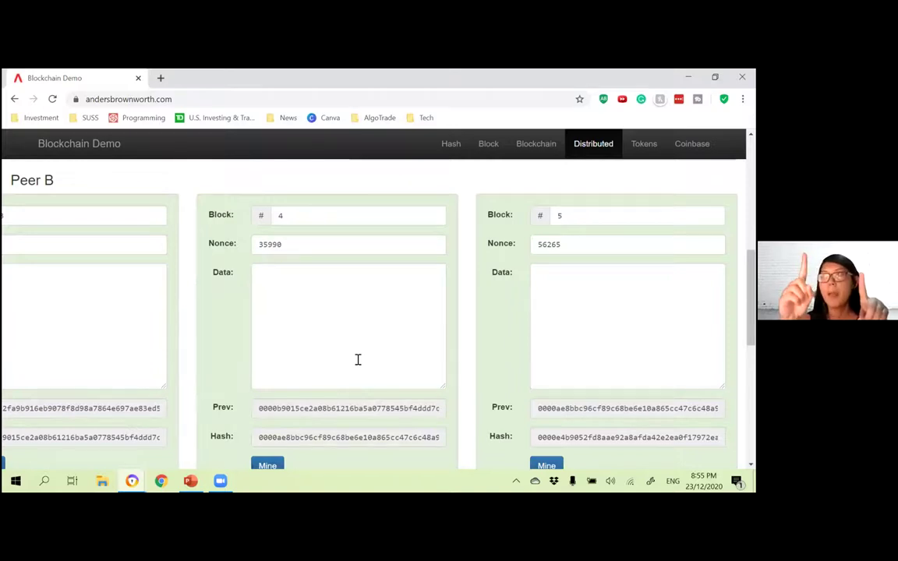
pyautogui.scroll(4, 358, 359)
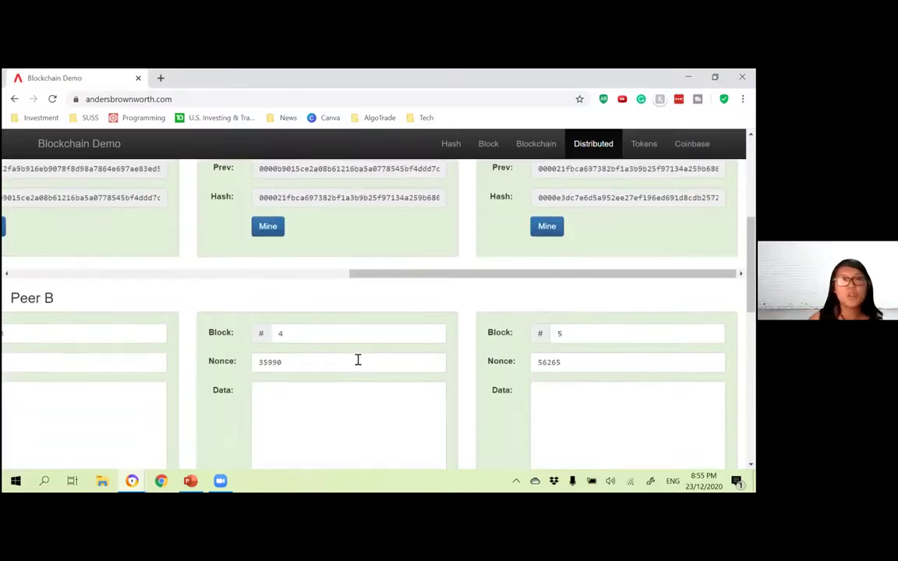
pyautogui.scroll(1, 358, 272)
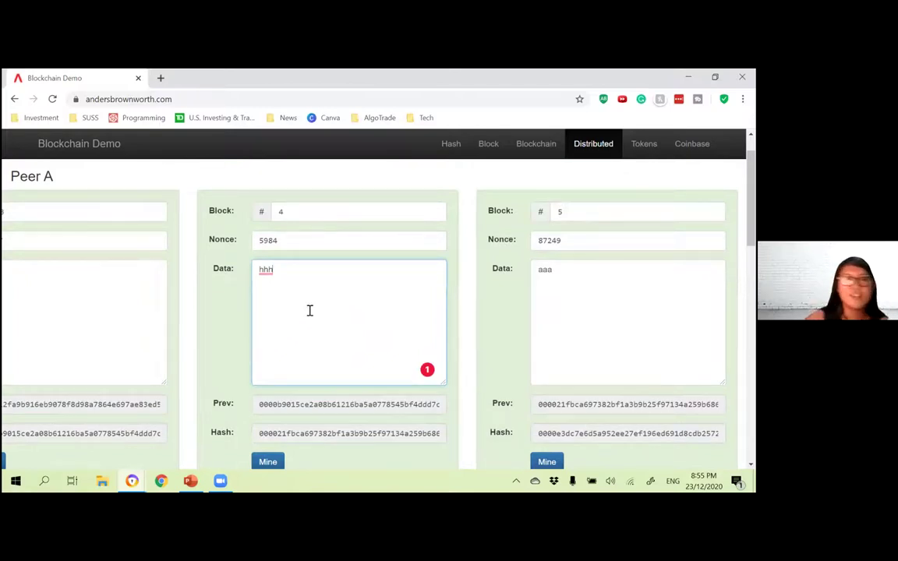
# Inspect block 3 in Peer A's chain alongside the altered blocks 4 and 5
pyautogui.hscroll(-3, 135, 260)
pyautogui.hscroll(-2, 175, 281)
pyautogui.click(225, 305)
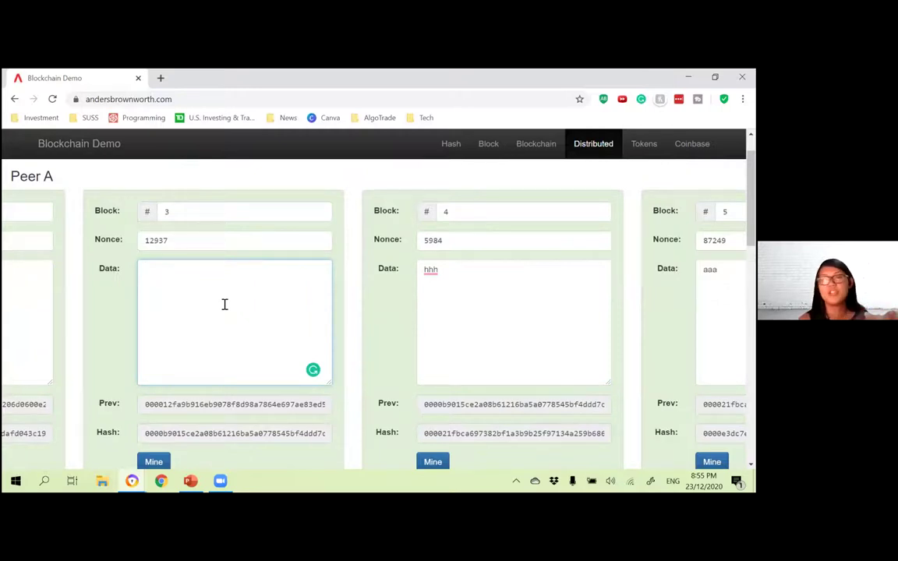
pyautogui.hscroll(3, 494, 386)
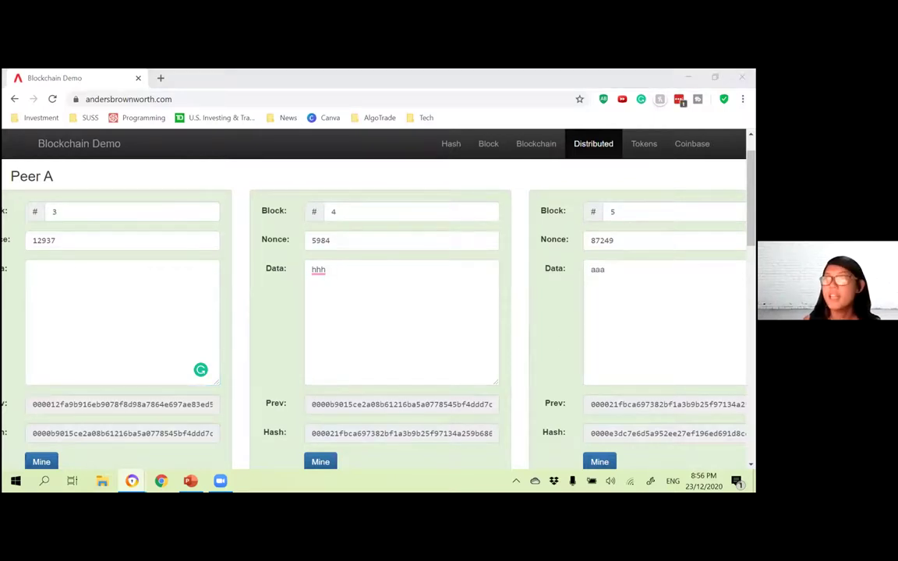
pyautogui.click(194, 93)
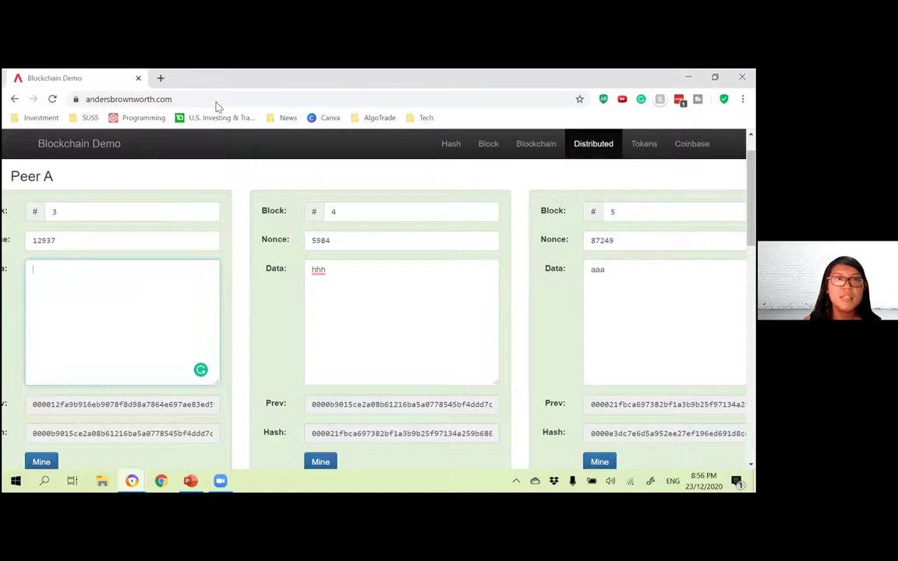
pyautogui.moveTo(238, 82); pyautogui.dragTo(237, 105)
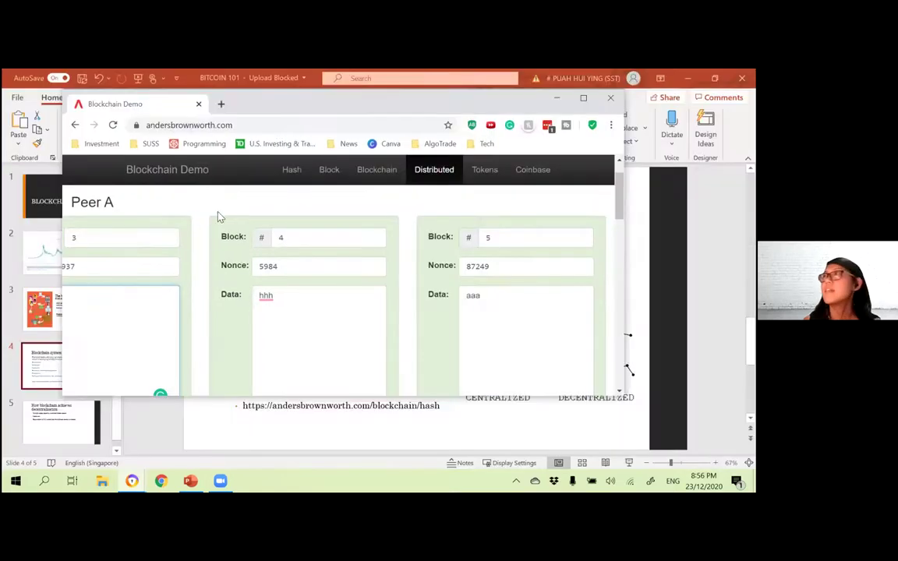
pyautogui.click(583, 98)
# Switch to the bitcoin.pdf whitepaper and examine the attacker success probability code and results on pages 7 and 8
pyautogui.click(133, 481)
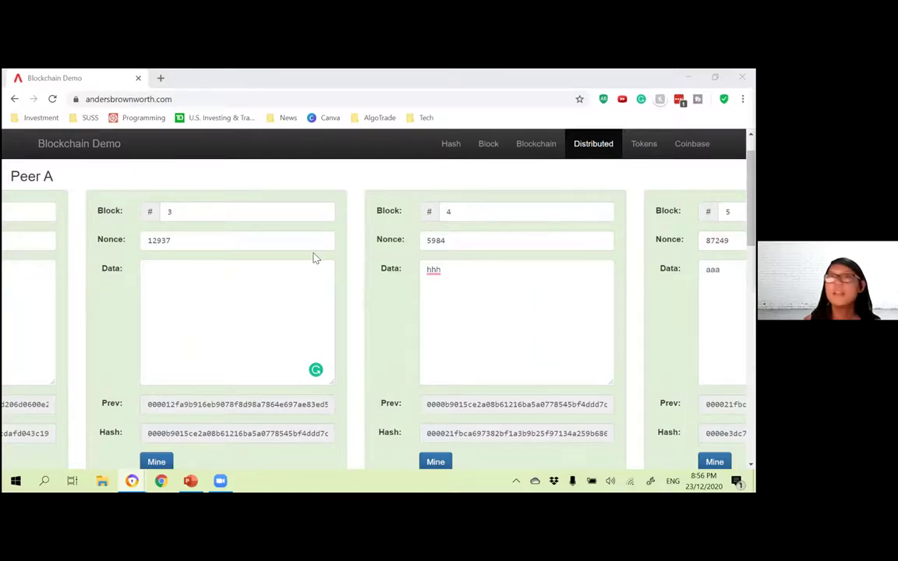
pyautogui.hotkey('alt', 'Tab')
pyautogui.scroll(-5, 460, 299)
pyautogui.scroll(6, 460, 297)
pyautogui.scroll(2, 437, 361)
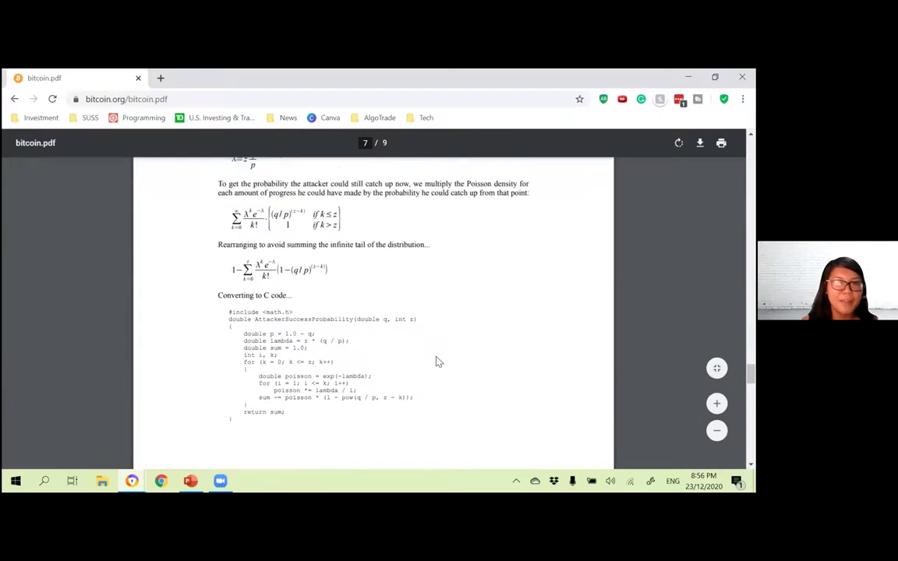
pyautogui.scroll(-4, 421, 362)
pyautogui.scroll(-3, 421, 361)
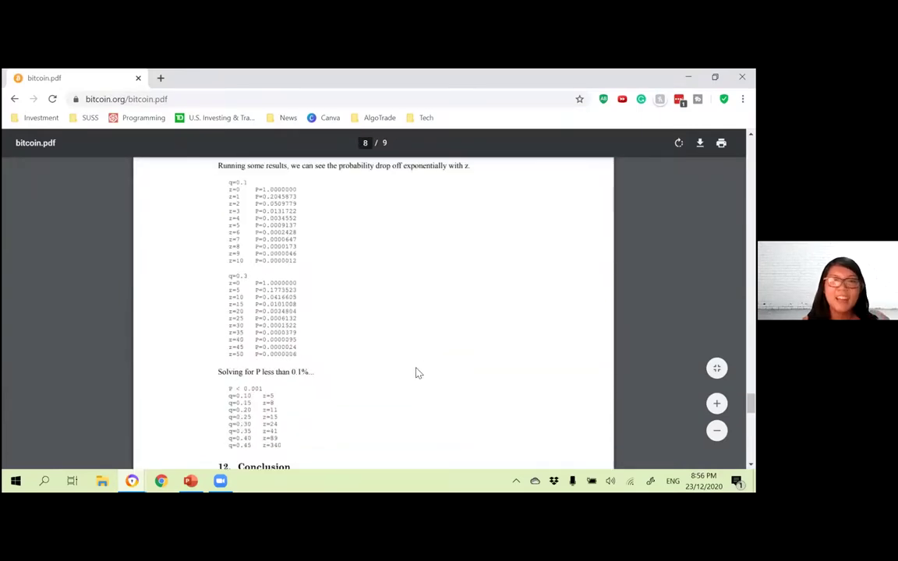
pyautogui.scroll(3, 407, 363)
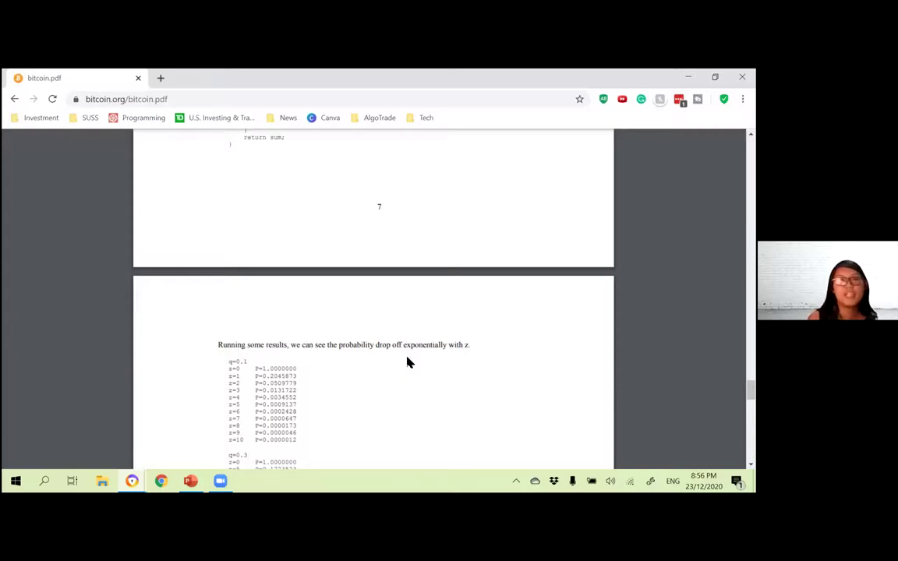
pyautogui.scroll(-2, 407, 362)
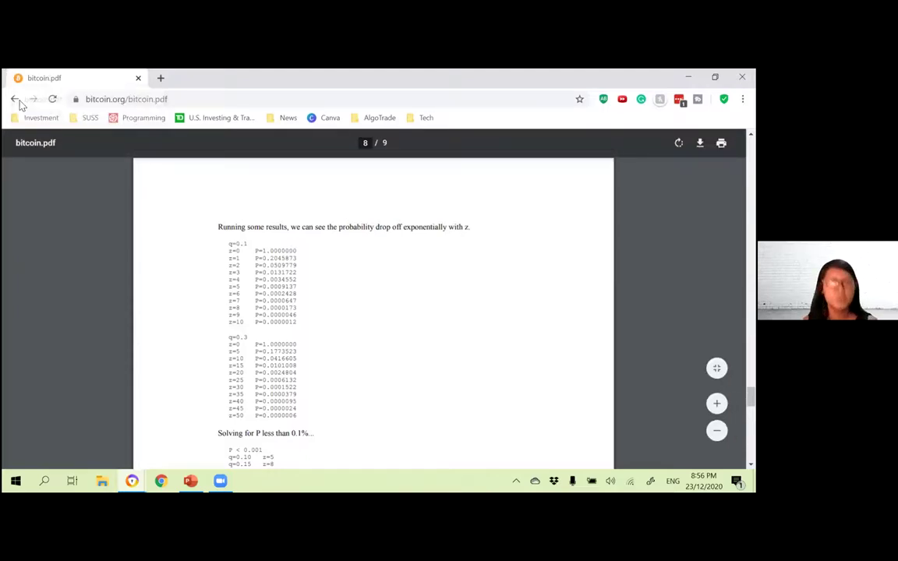
# Return to the Distributed demo and review blocks 4 and 5 in Peer A's chain
pyautogui.click(14, 99)
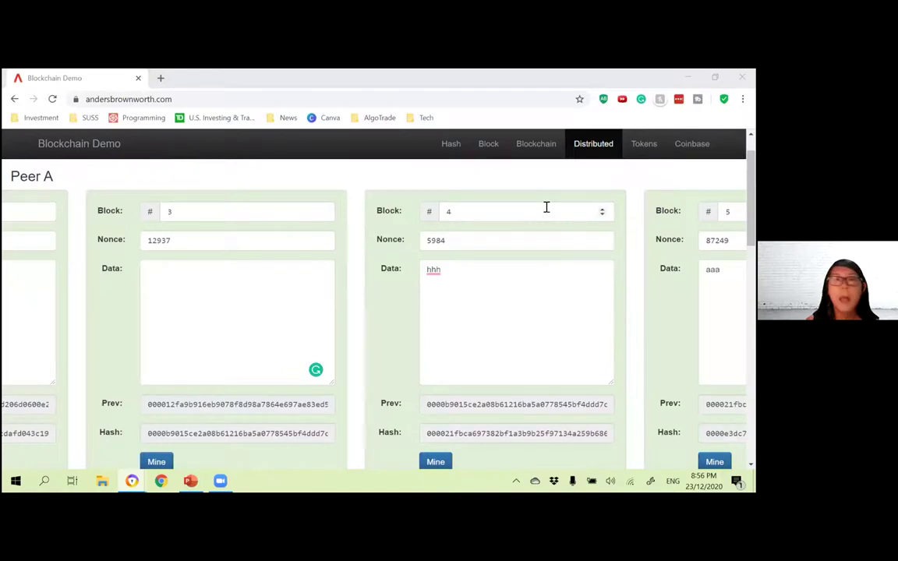
pyautogui.scroll(1, 546, 207)
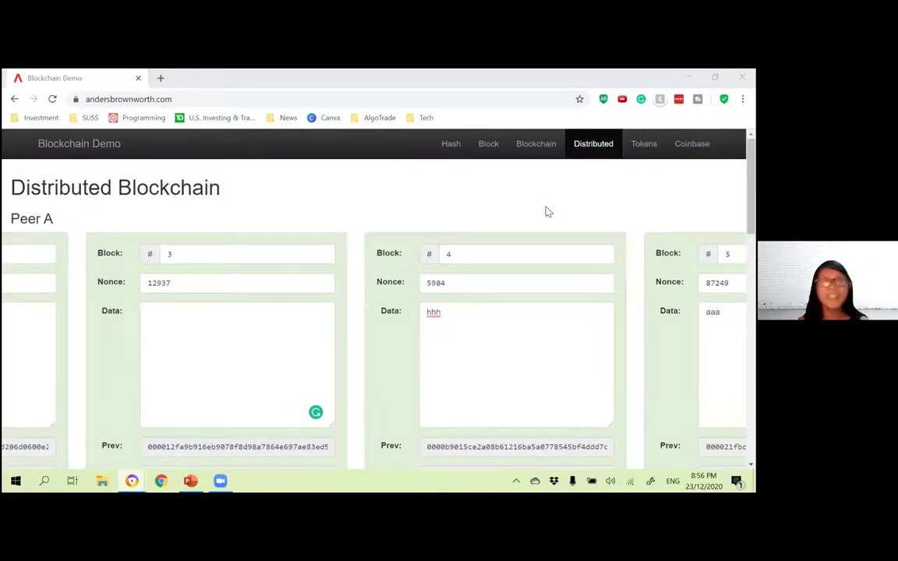
pyautogui.hscroll(1, 521, 274)
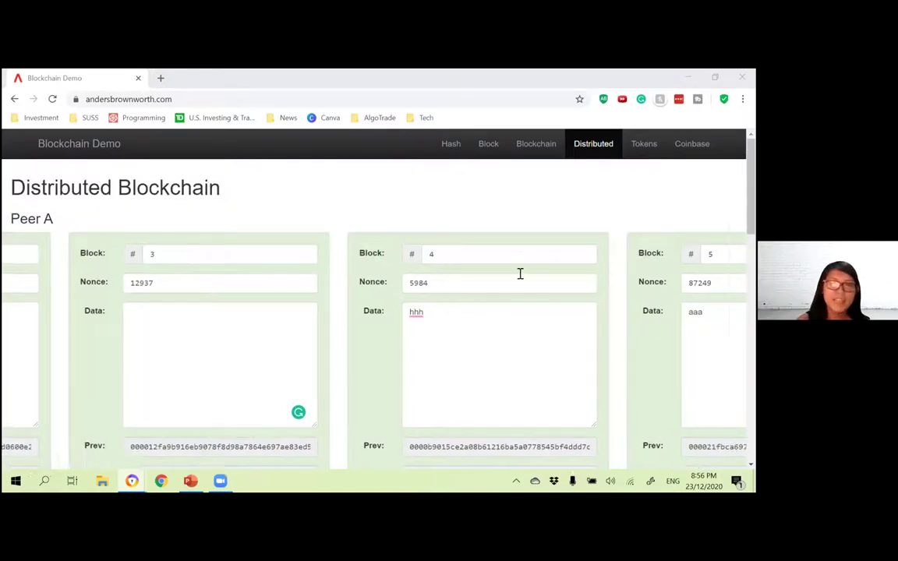
pyautogui.hscroll(3, 520, 273)
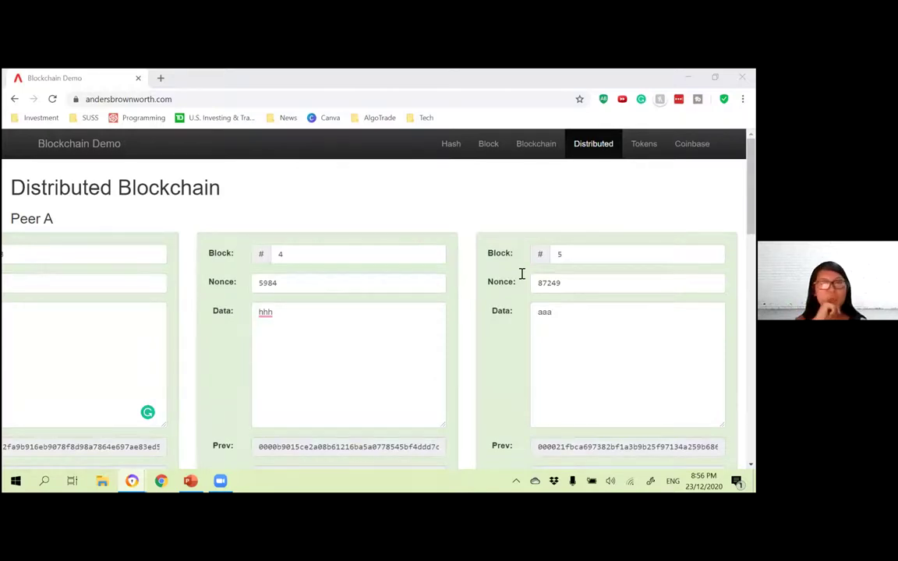
# Open the Tokens demo and examine the transactions in Peer A's blocks 1 through 5
pyautogui.click(645, 148)
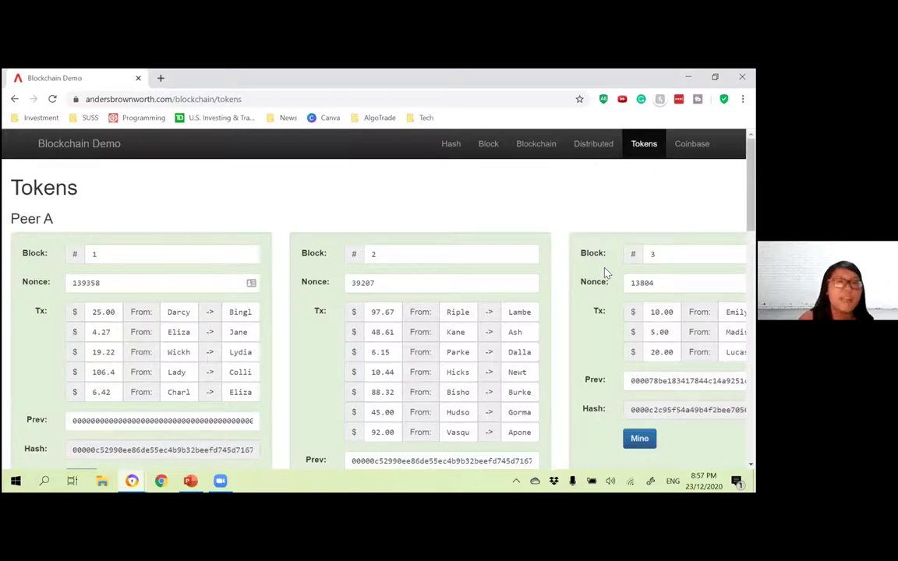
pyautogui.scroll(-1, 601, 271)
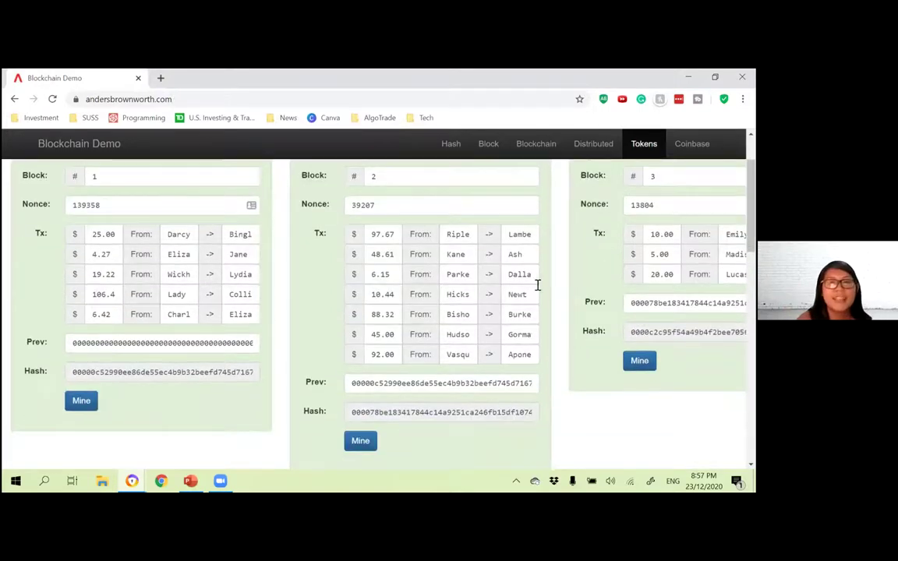
pyautogui.hscroll(2, 557, 326)
pyautogui.hscroll(6, 556, 326)
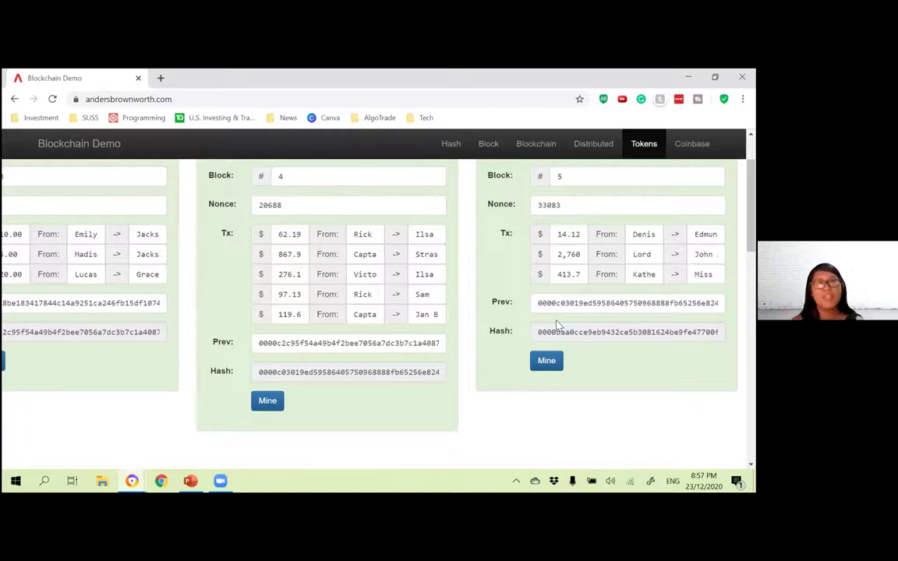
pyautogui.scroll(1, 557, 324)
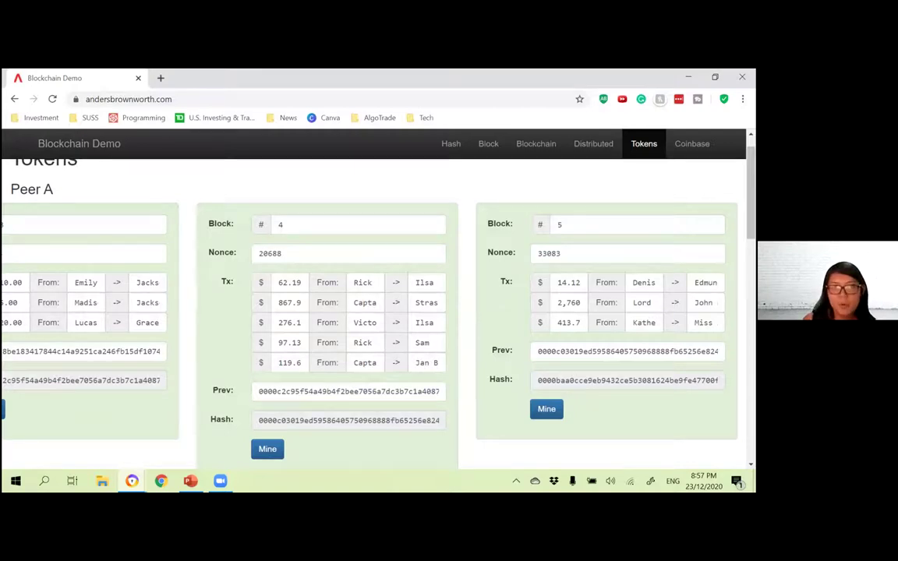
# Switch to the BITCOIN 101 presentation in PowerPoint, showing the "Blockchain system" slide
pyautogui.hotkey('alt', 'Tab')
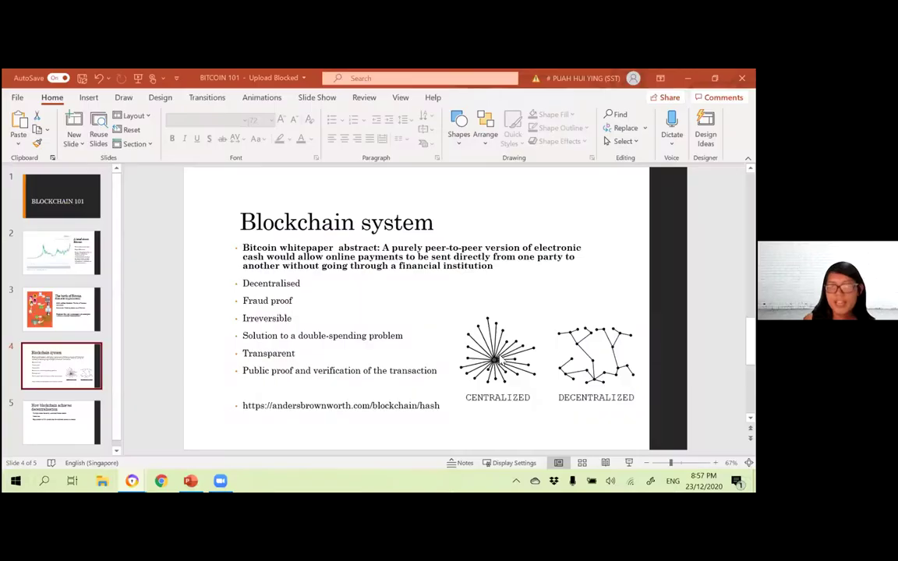